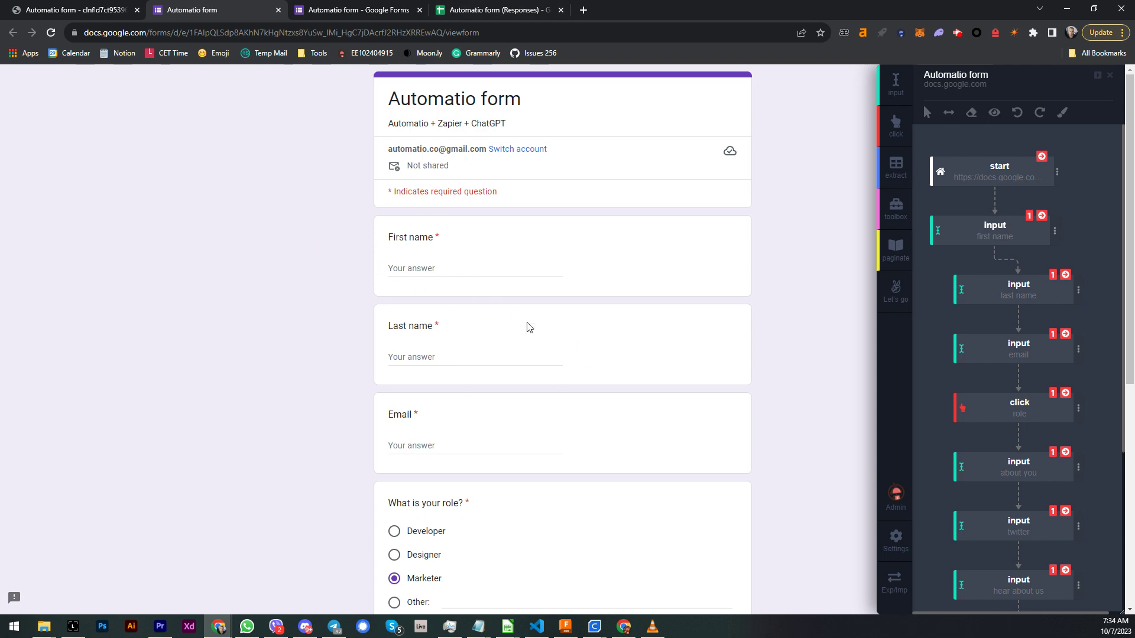
- Scroll over the recorded form, then switch to the 'Automatio Dynamic Input + Google Sheet + ChatGPT' spreadsheet
scroll(538, 331, down, 7)
scroll(400, 471, up, 7)
key(alt+Tab)
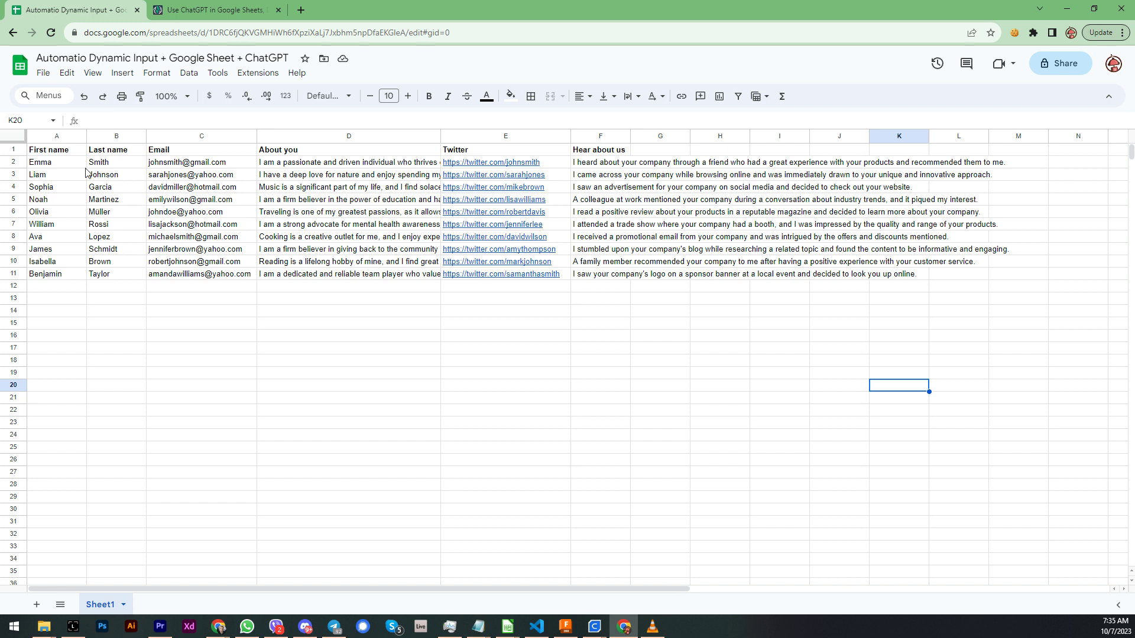
click(63, 165)
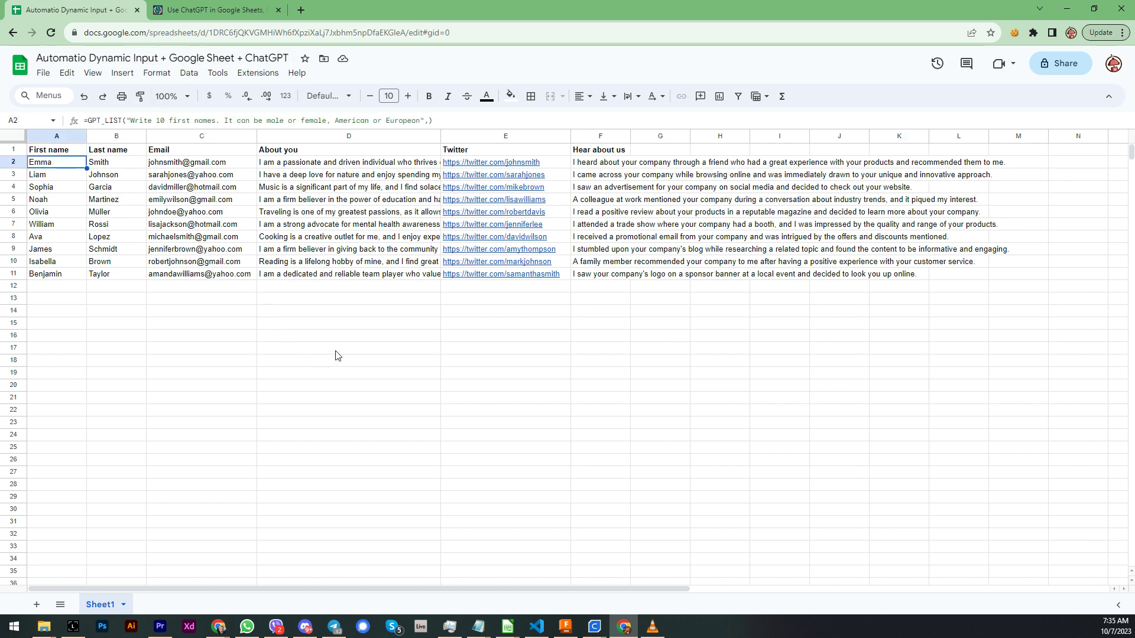
click(204, 11)
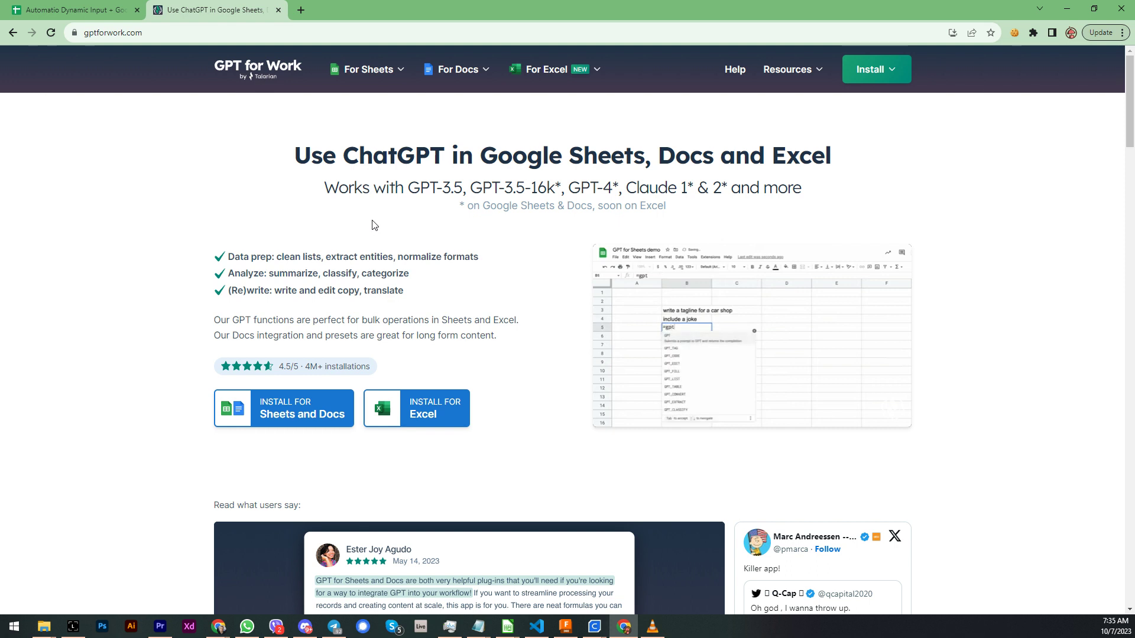
click(57, 7)
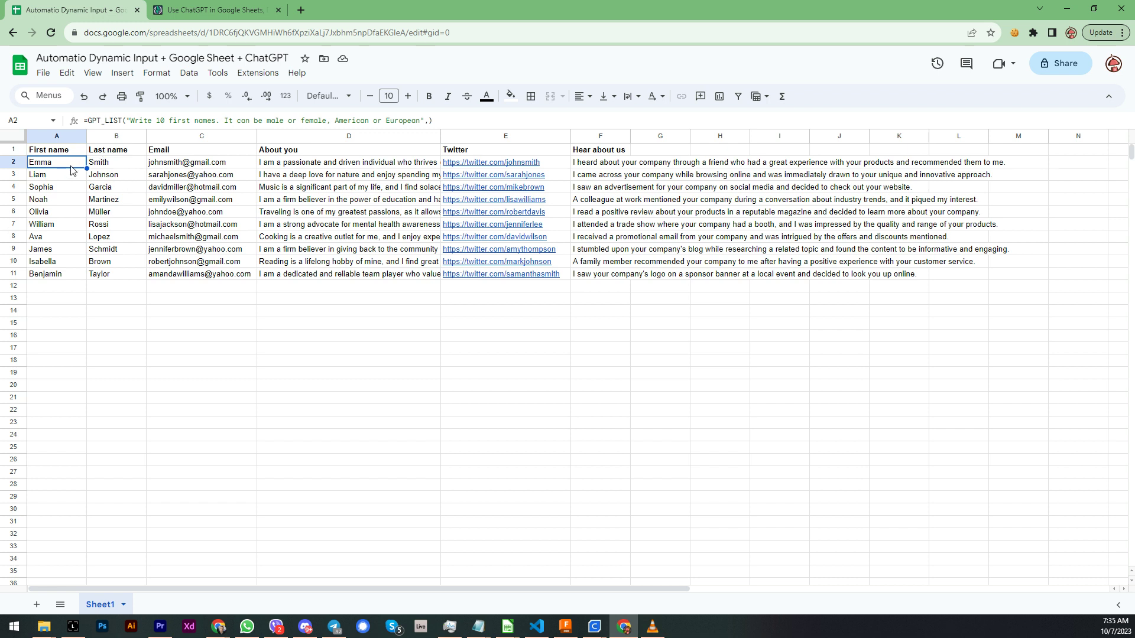
- Edit the name count in A2's GPT_LIST first-names prompt and recompute it
click(229, 324)
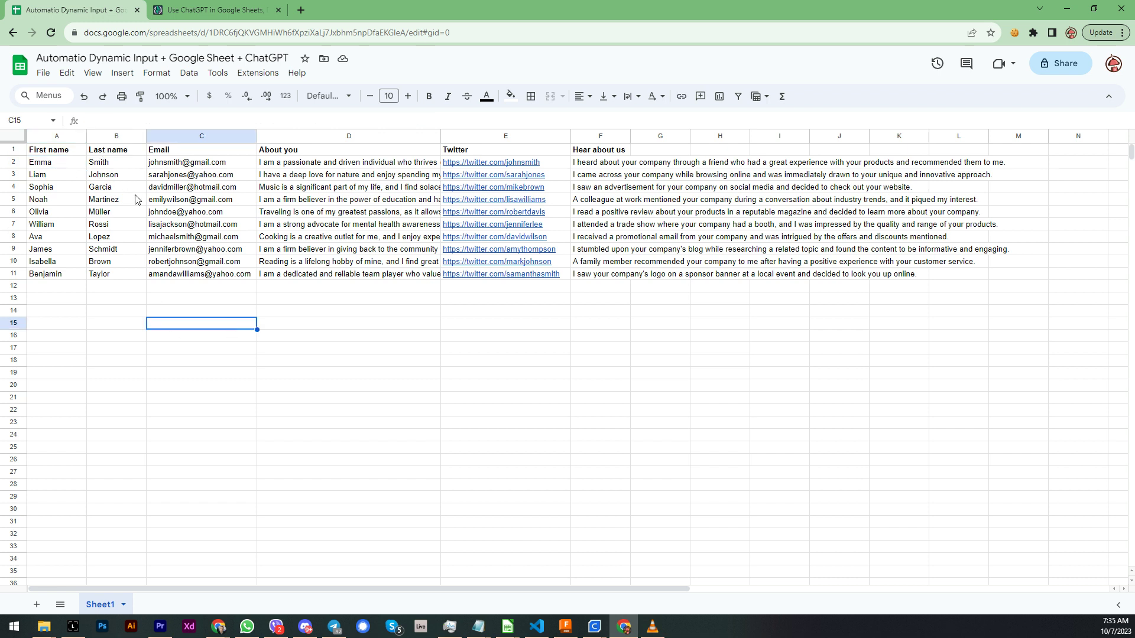
click(62, 167)
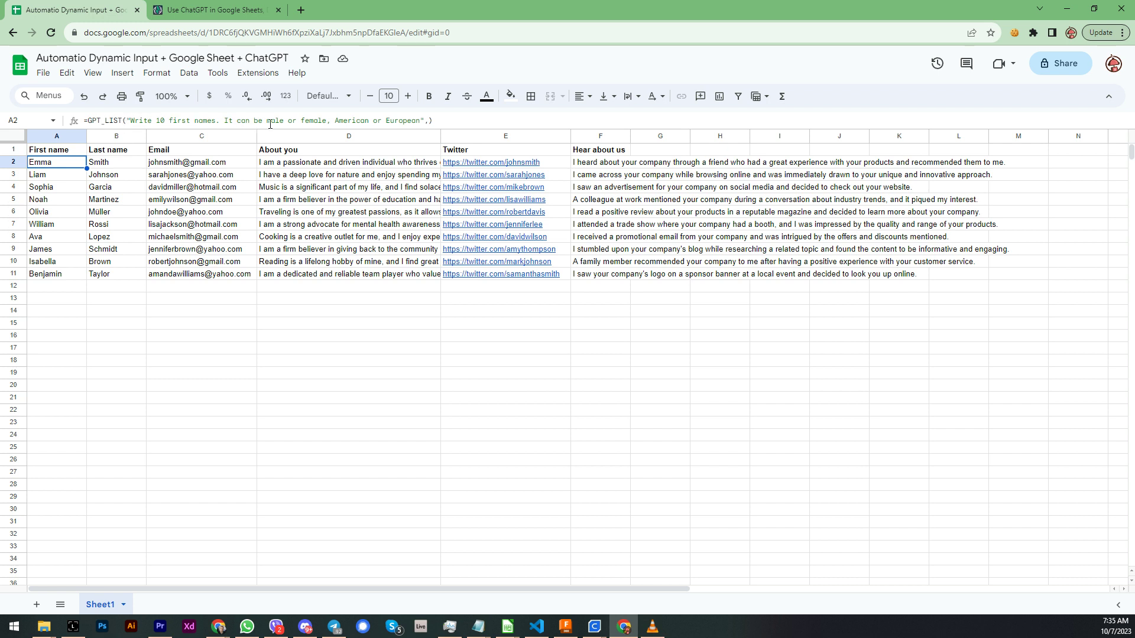
double_click(160, 120)
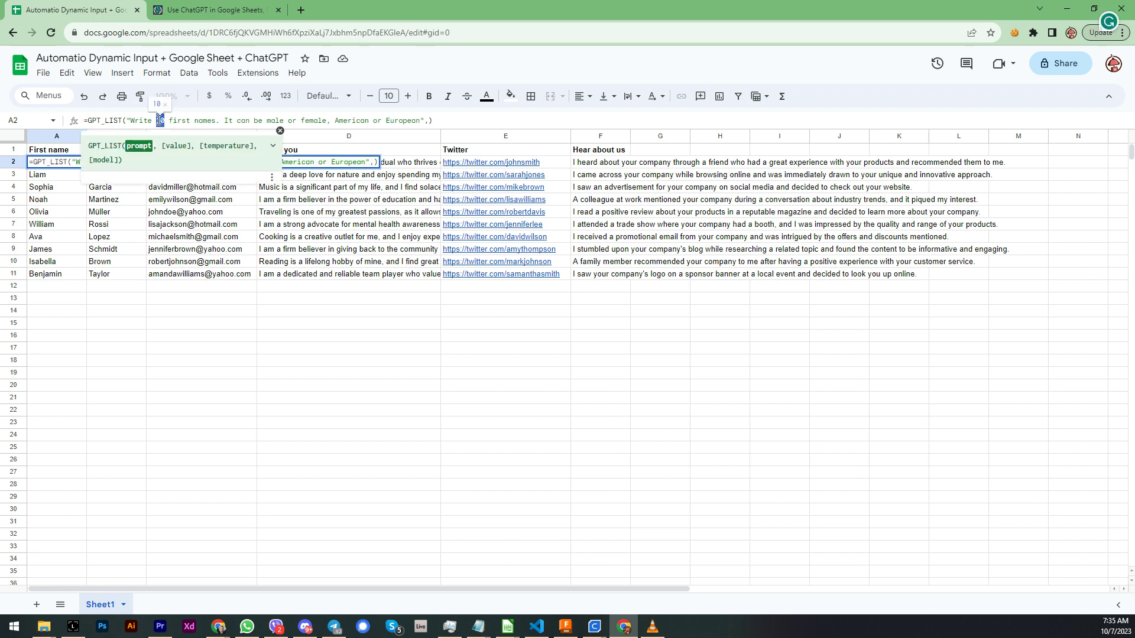
key(Return)
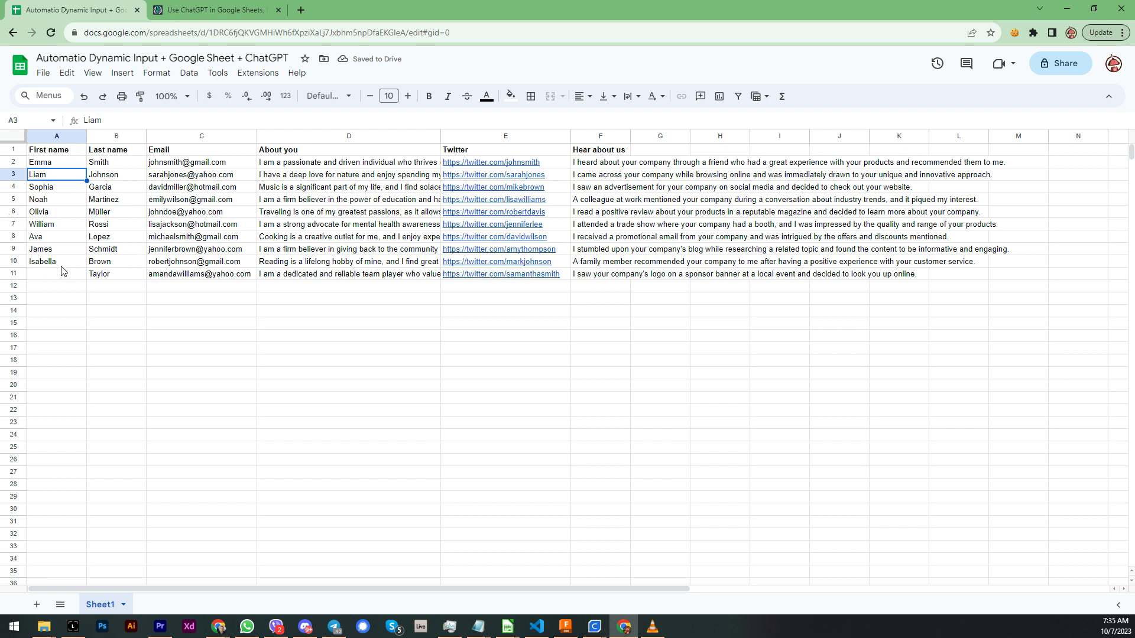
- Set A2's prompt back to 10 names so column A regenerates, then view B2's last-names prompt
click(60, 168)
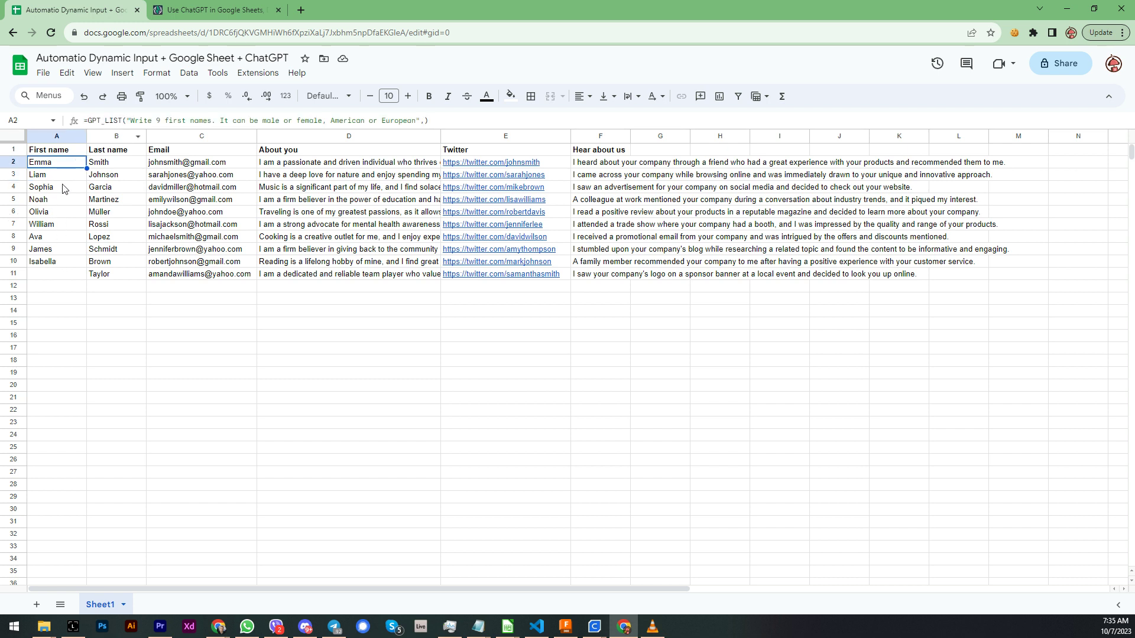
click(159, 121)
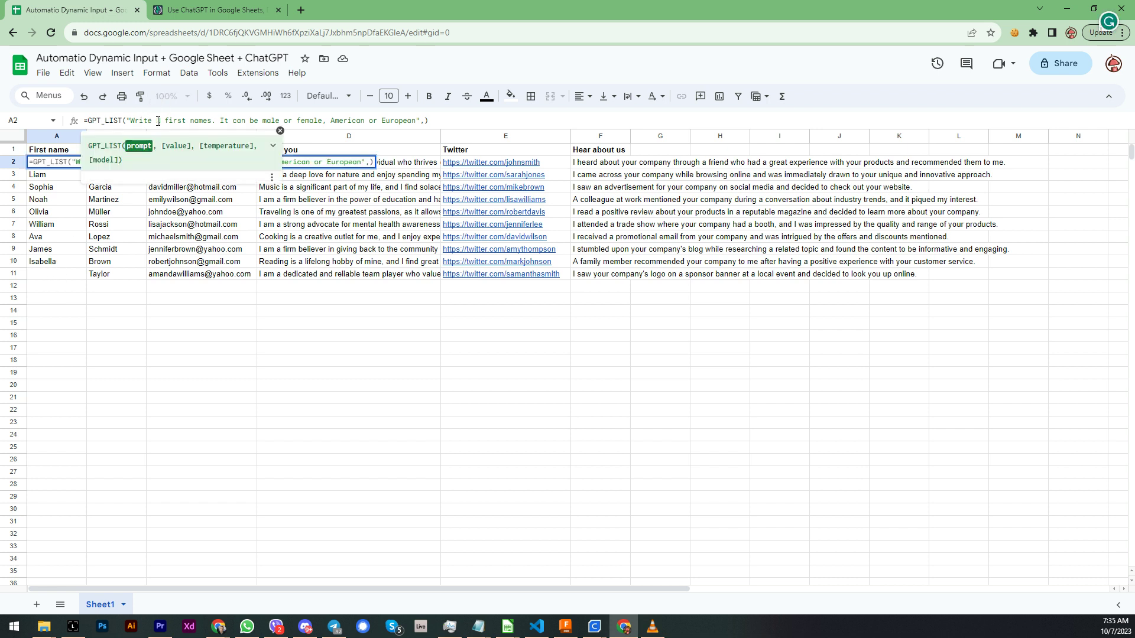
key(Return)
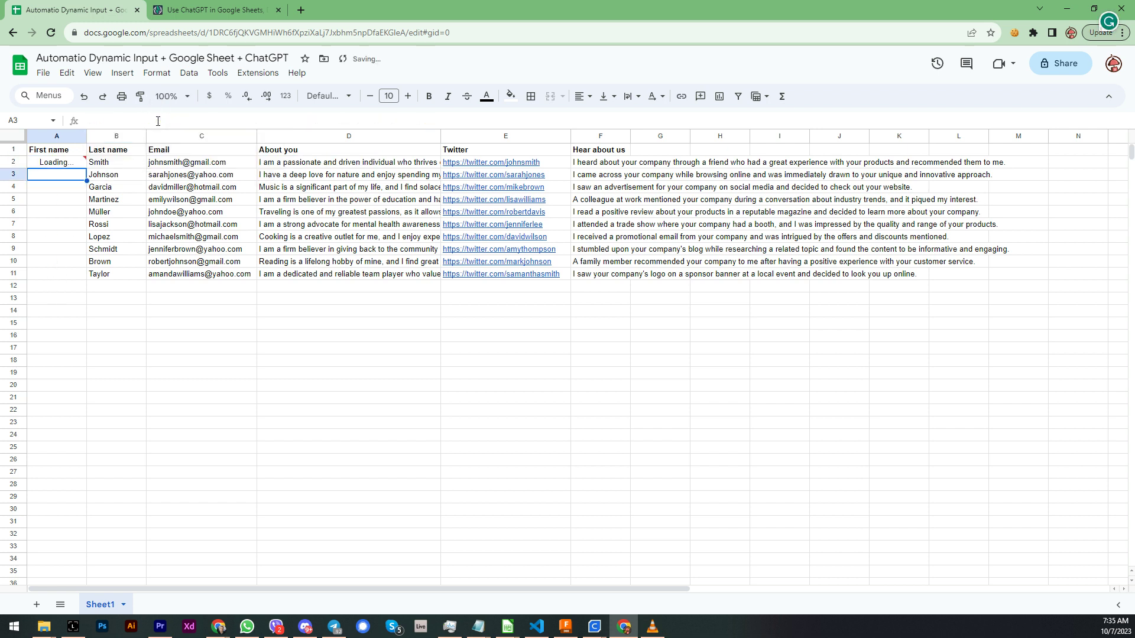
click(110, 166)
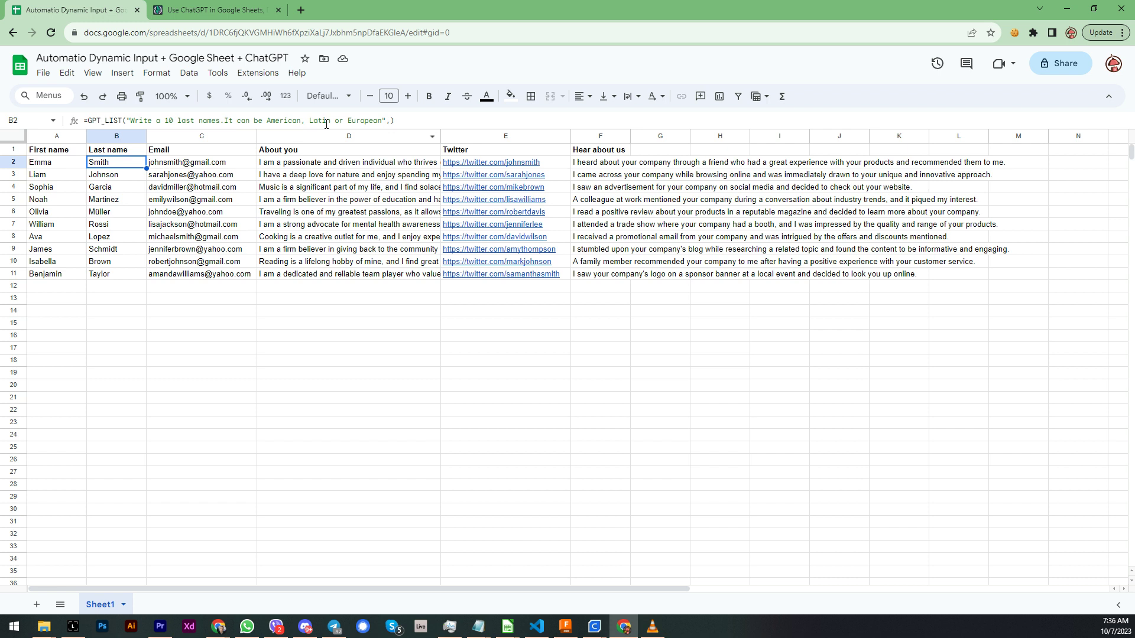
click(198, 169)
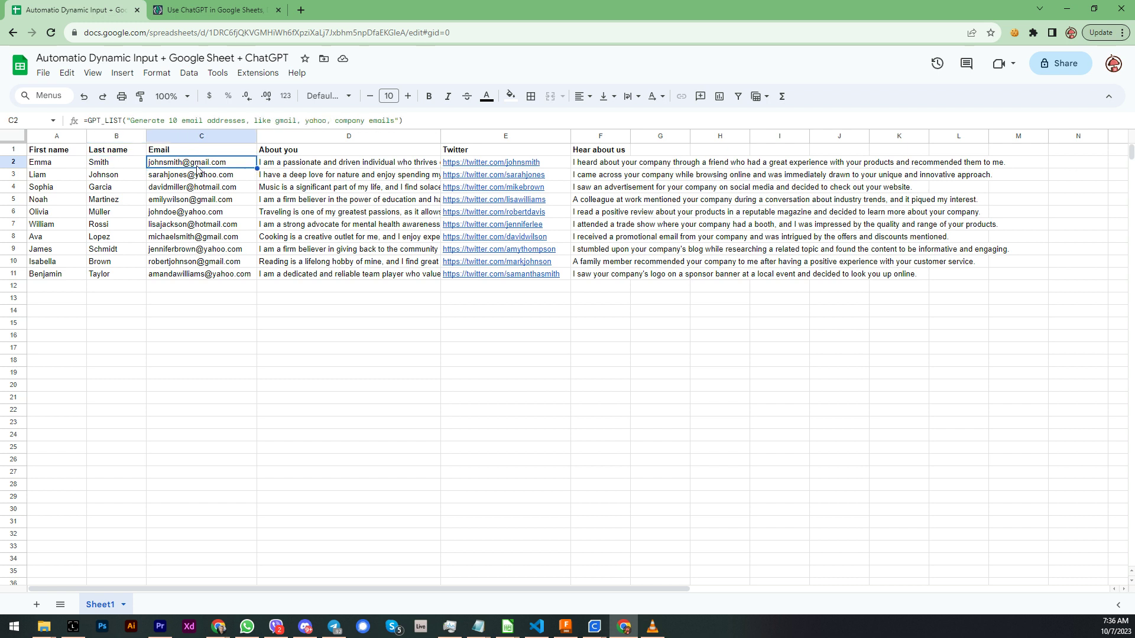
click(319, 167)
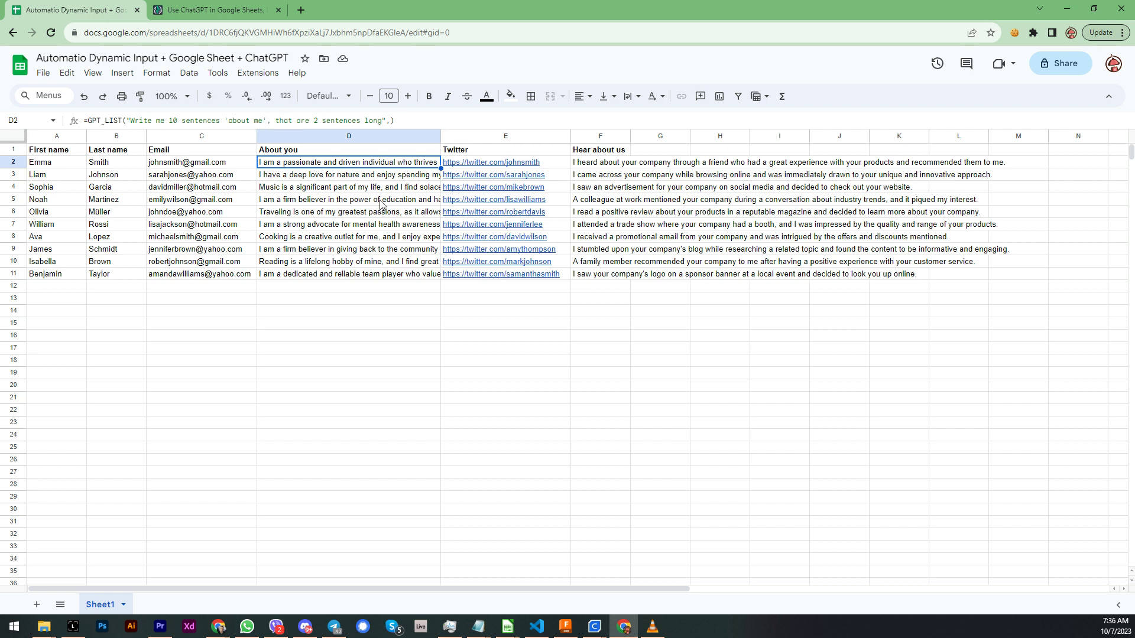
double_click(325, 167)
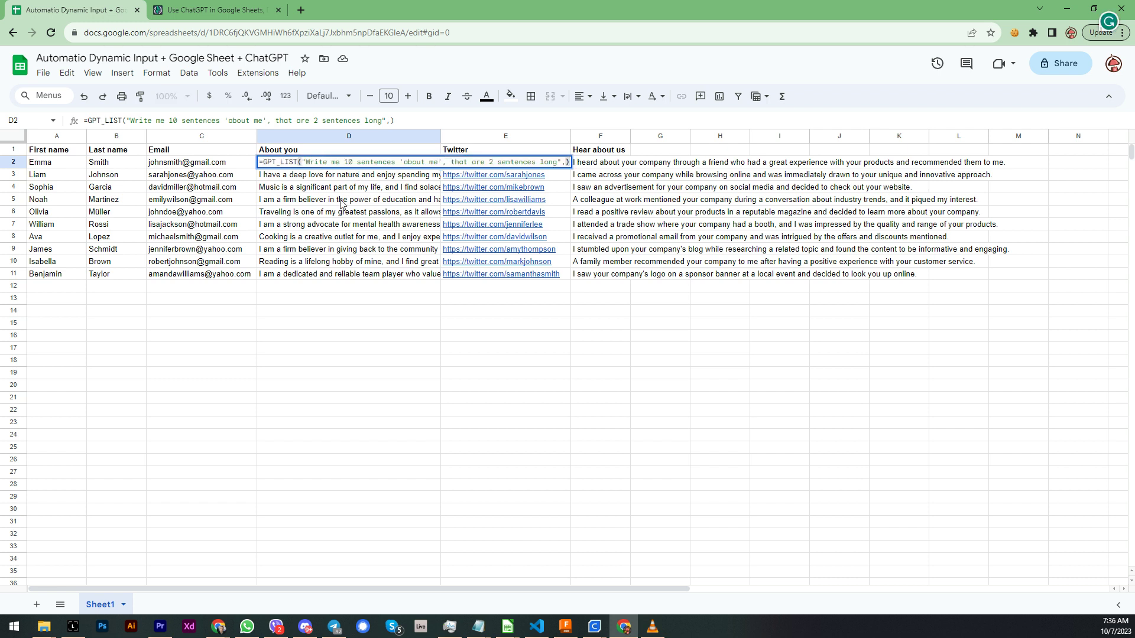
double_click(310, 201)
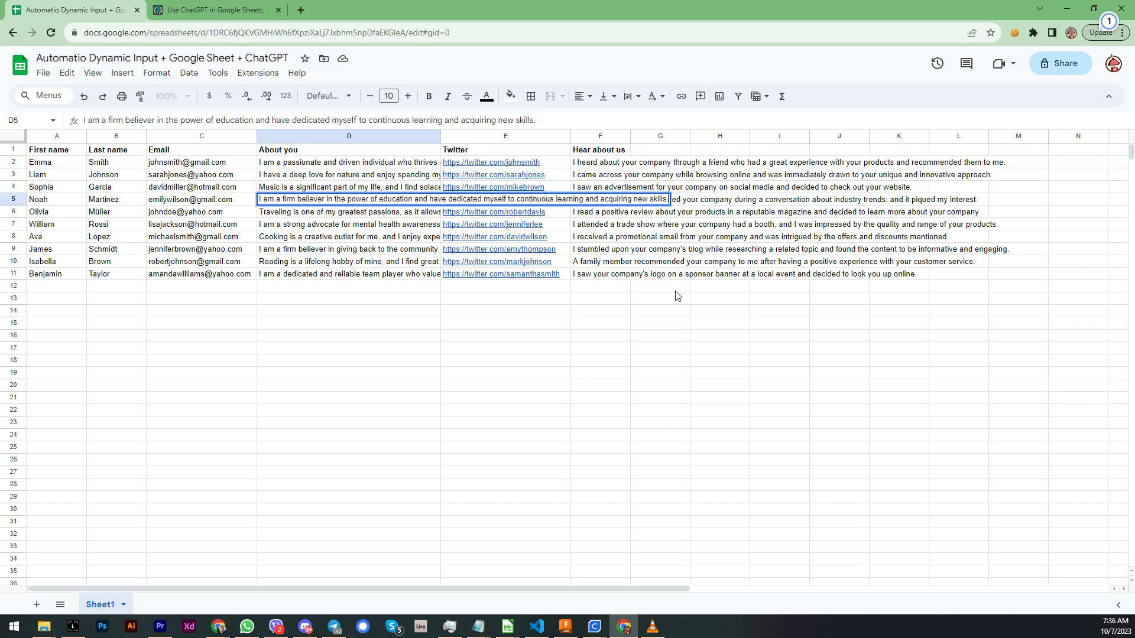
click(702, 389)
click(559, 163)
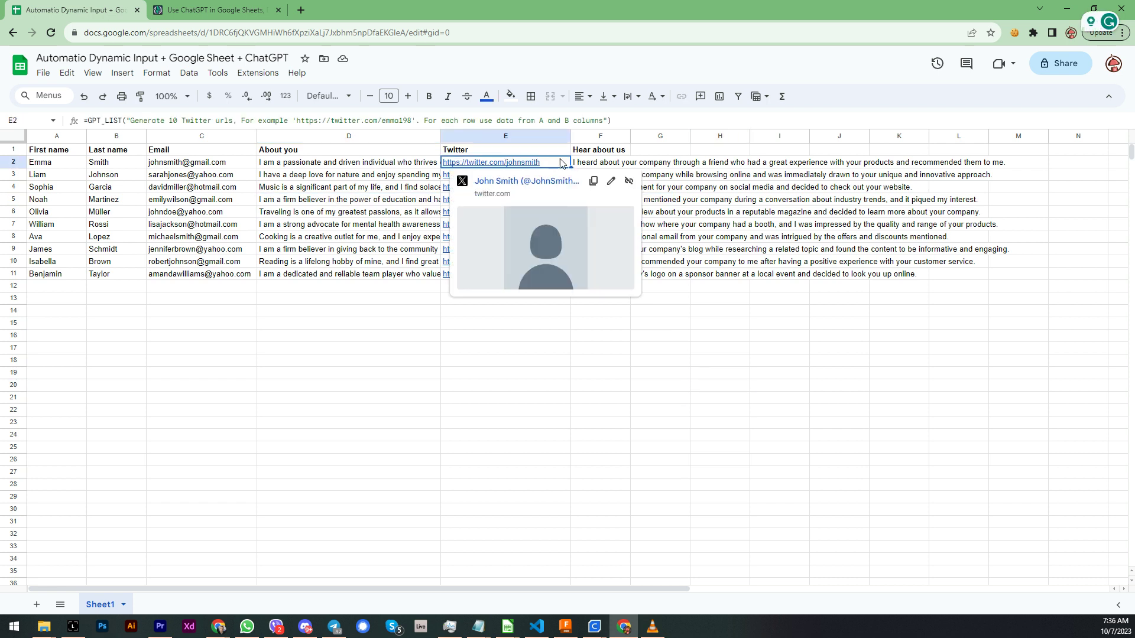
click(592, 165)
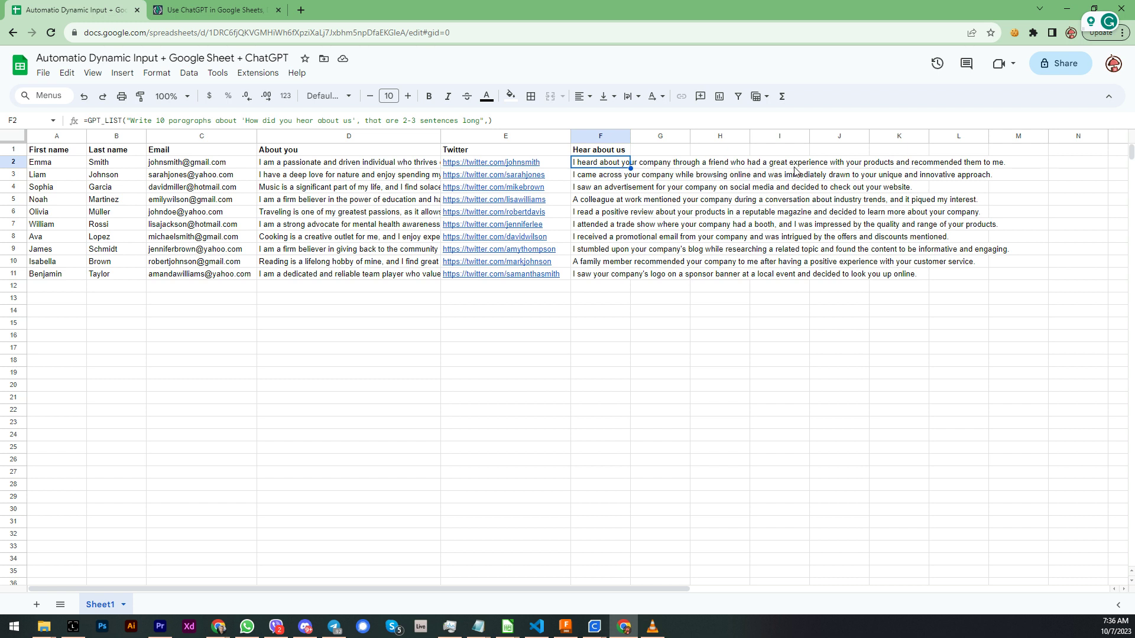
click(832, 312)
click(650, 277)
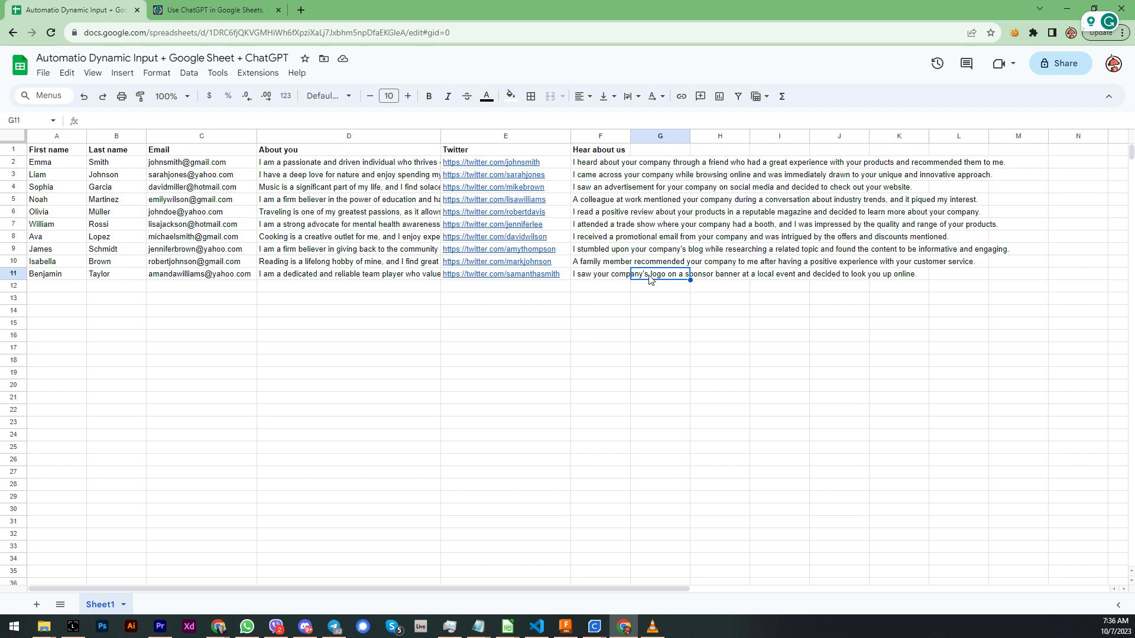
click(1067, 10)
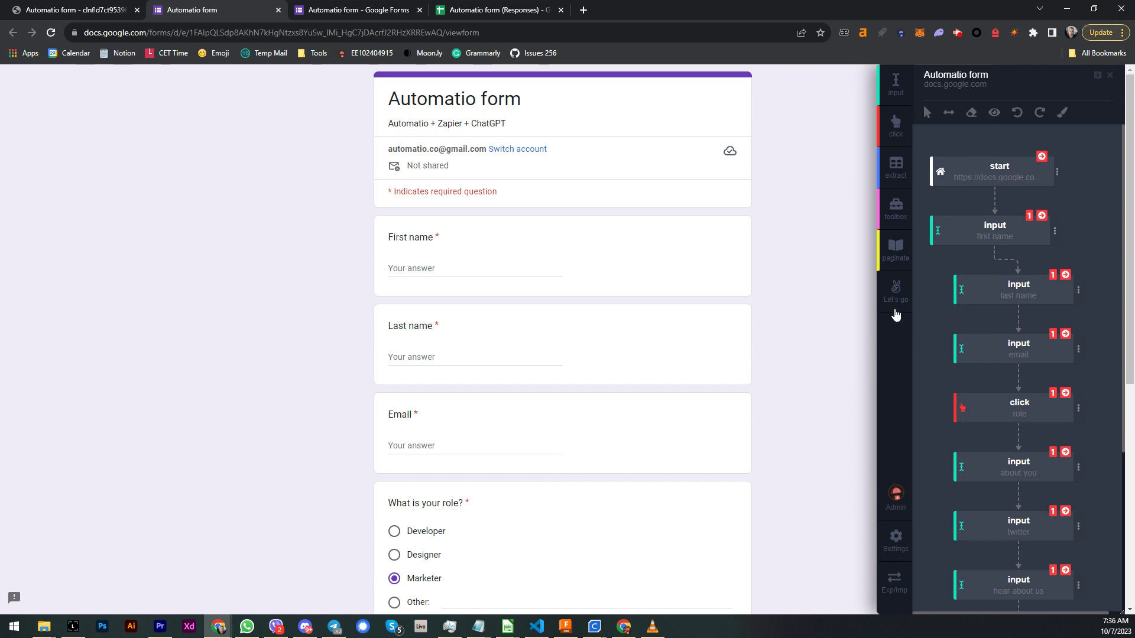
scroll(1024, 299, down, 1)
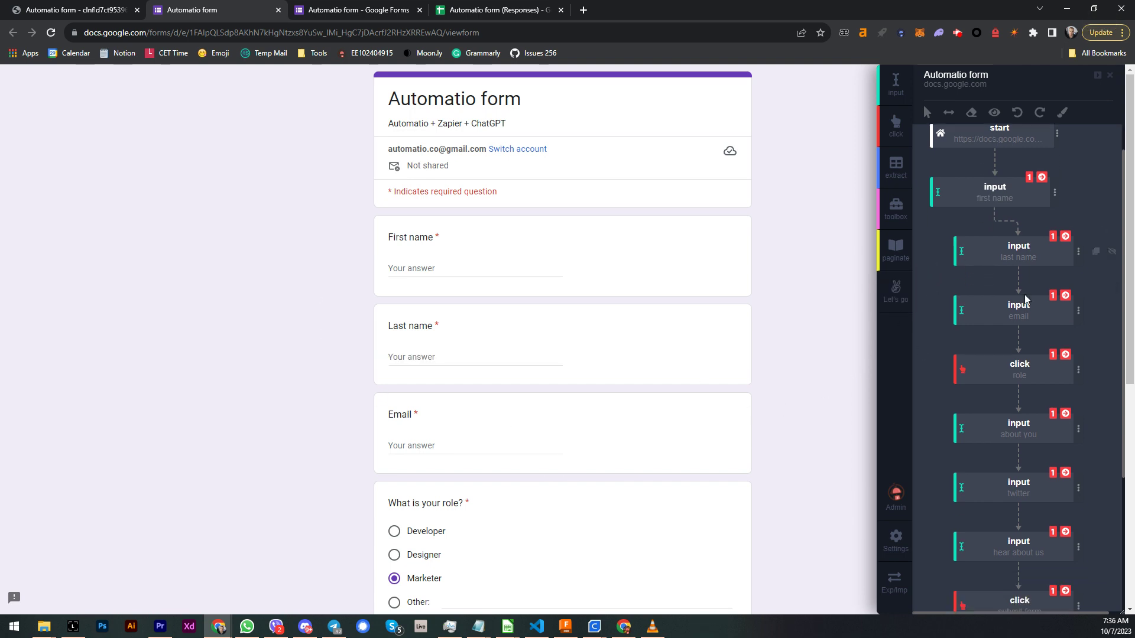
scroll(1025, 307, down, 5)
scroll(1026, 327, up, 6)
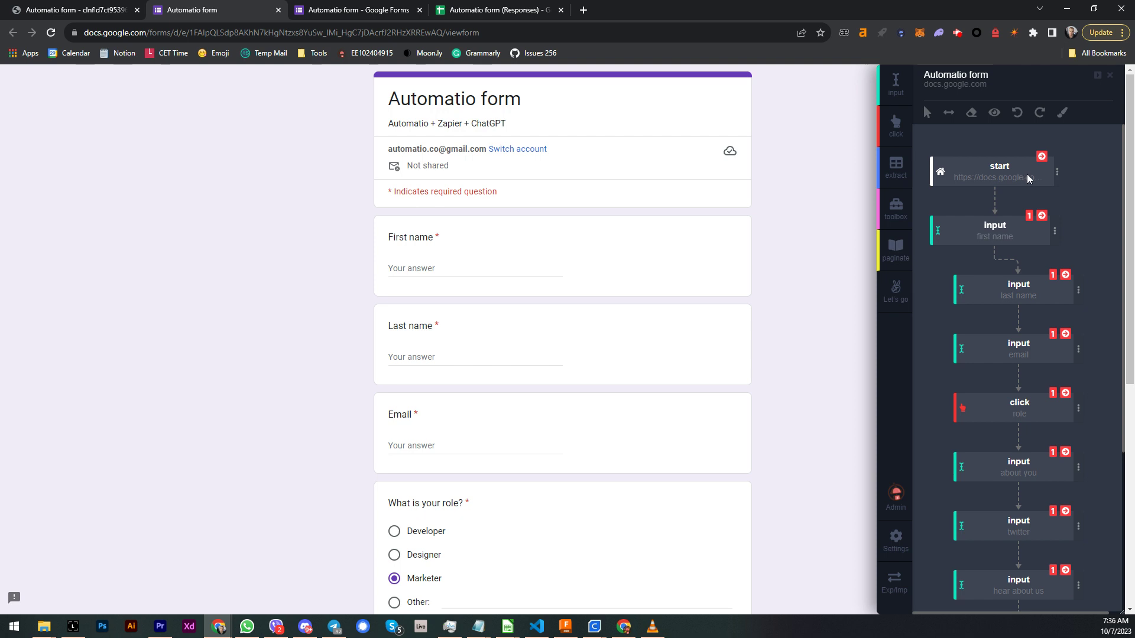
mouse_move(1082, 398)
mouse_move(1030, 269)
scroll(1012, 480, down, 3)
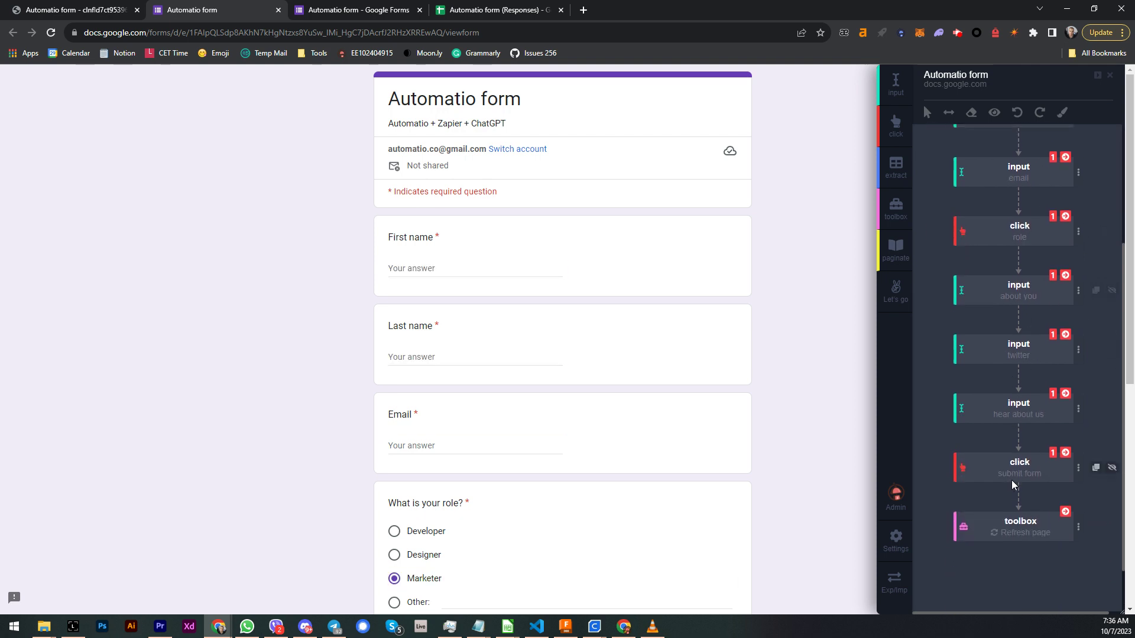
scroll(1013, 437, up, 3)
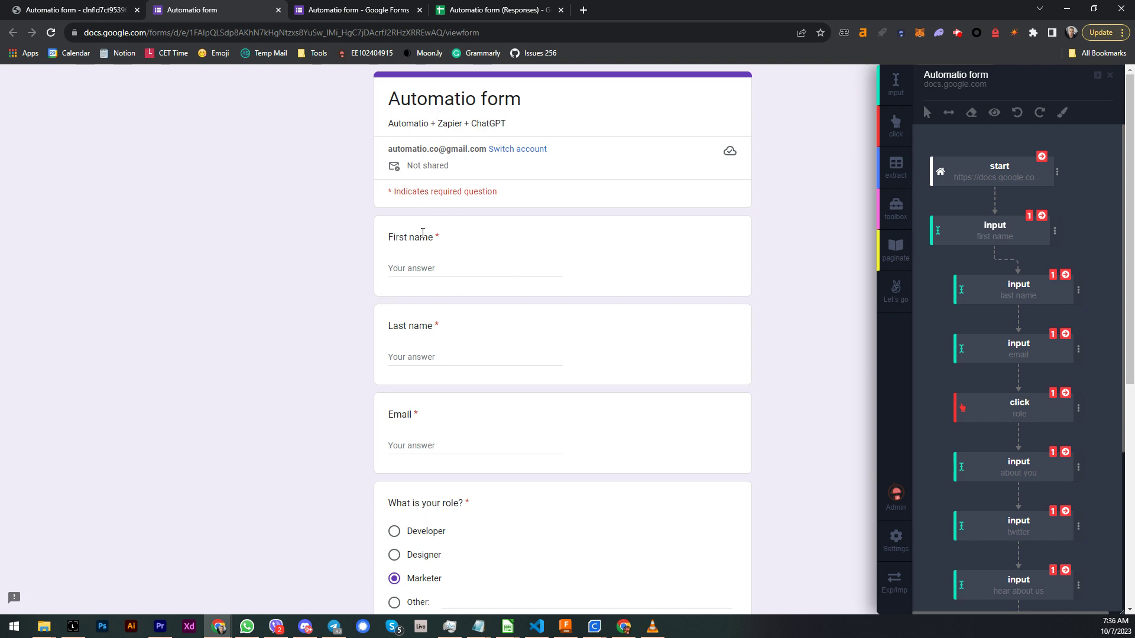
scroll(471, 314, down, 5)
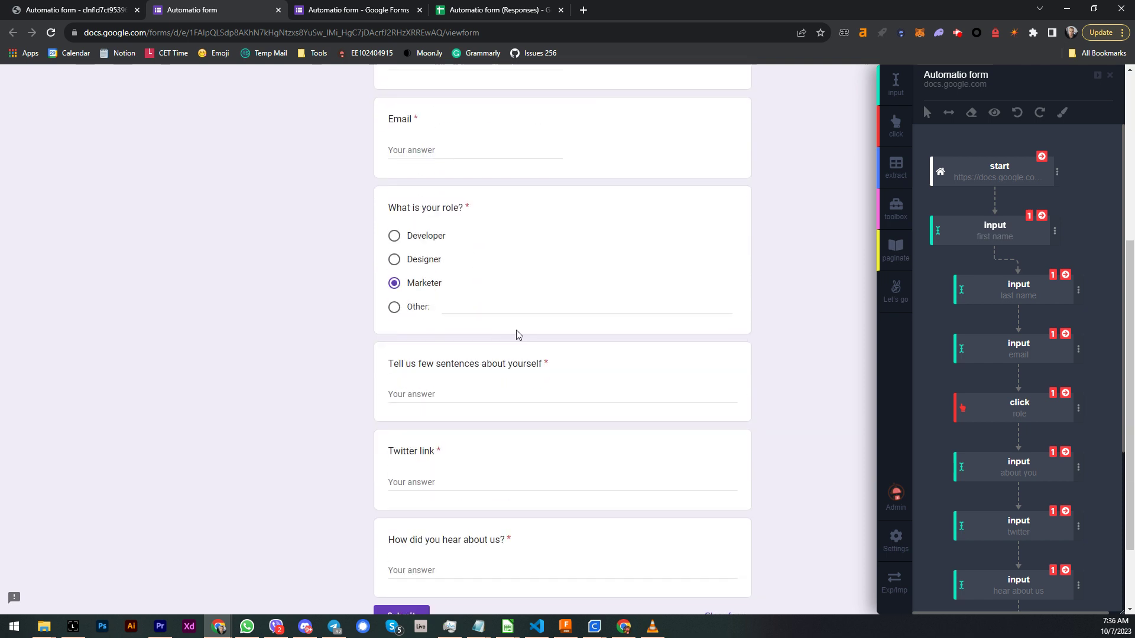
scroll(518, 333, up, 5)
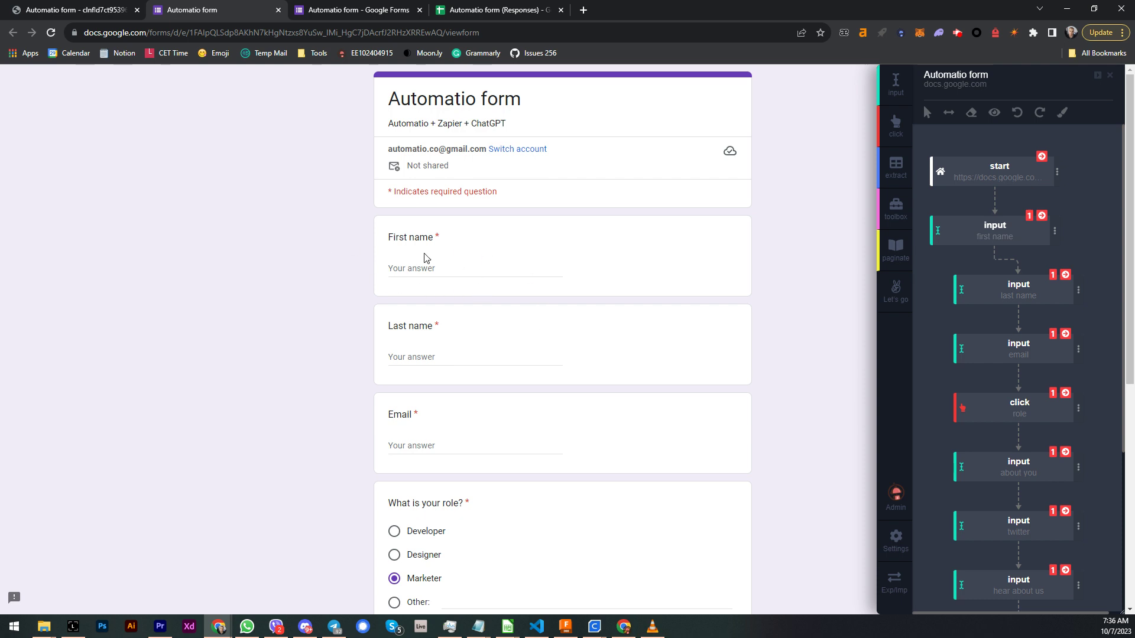
scroll(474, 482, down, 4)
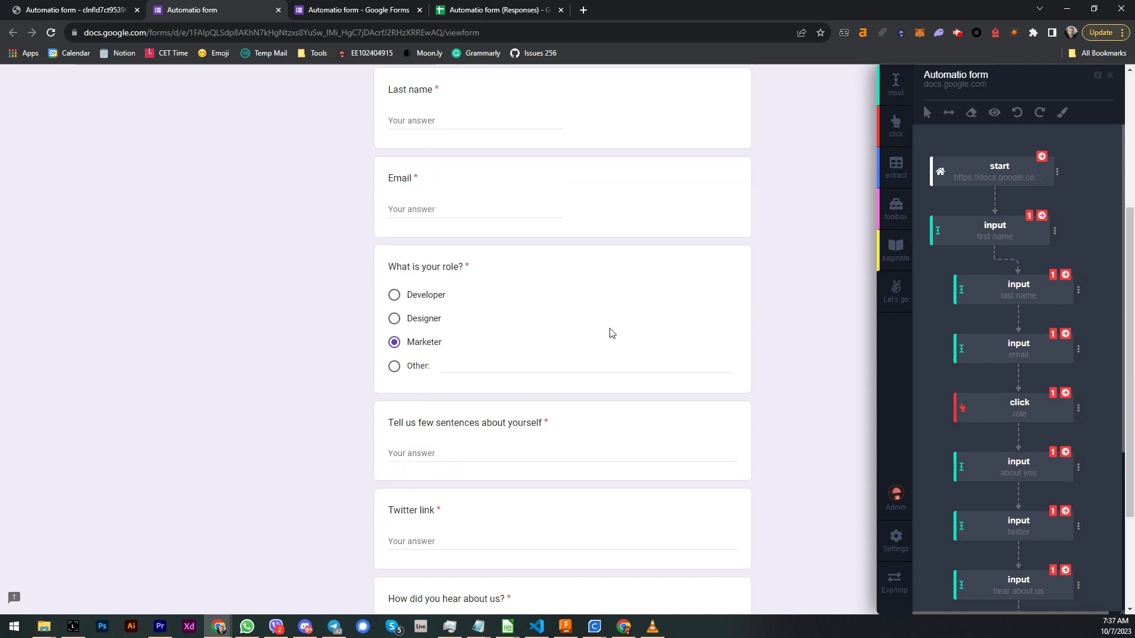
scroll(522, 370, down, 3)
scroll(572, 396, up, 10)
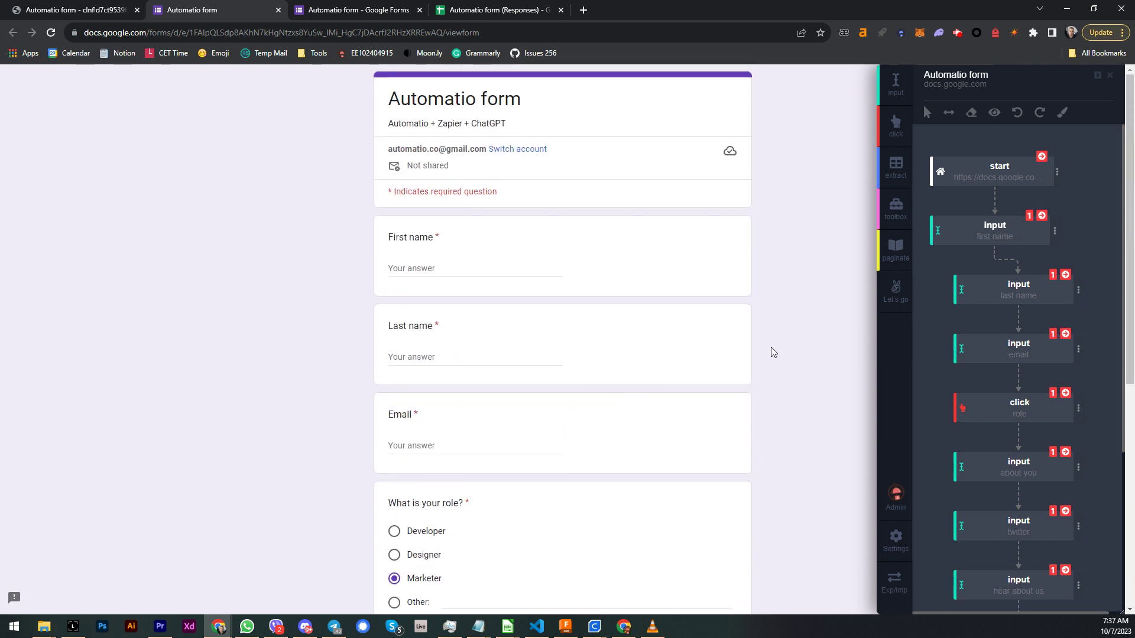
click(1055, 244)
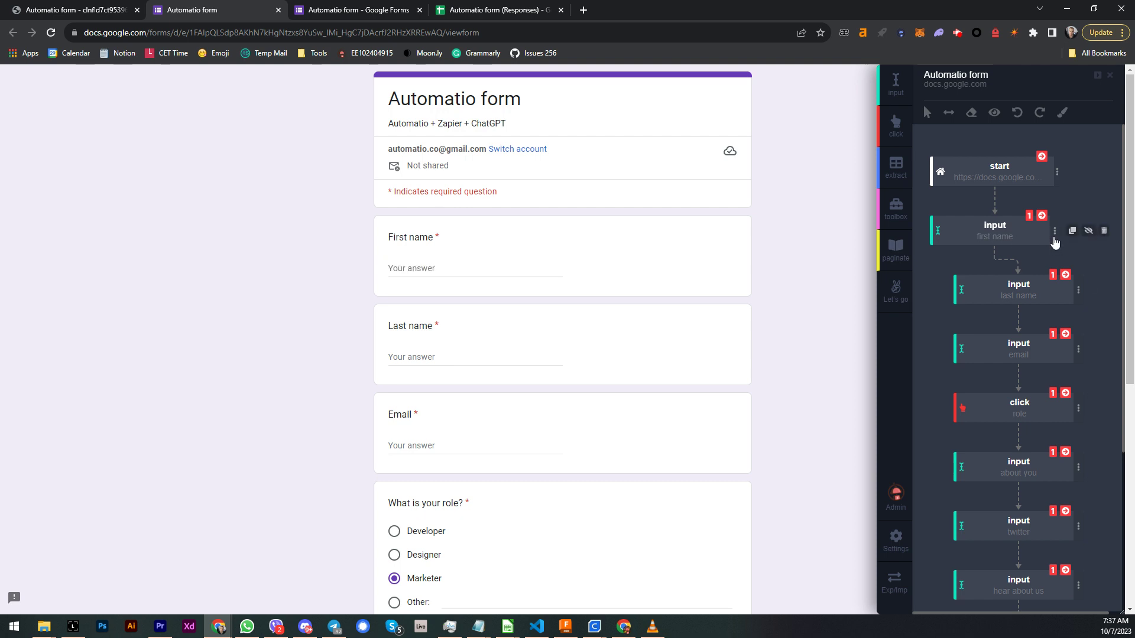
scroll(1039, 391, down, 5)
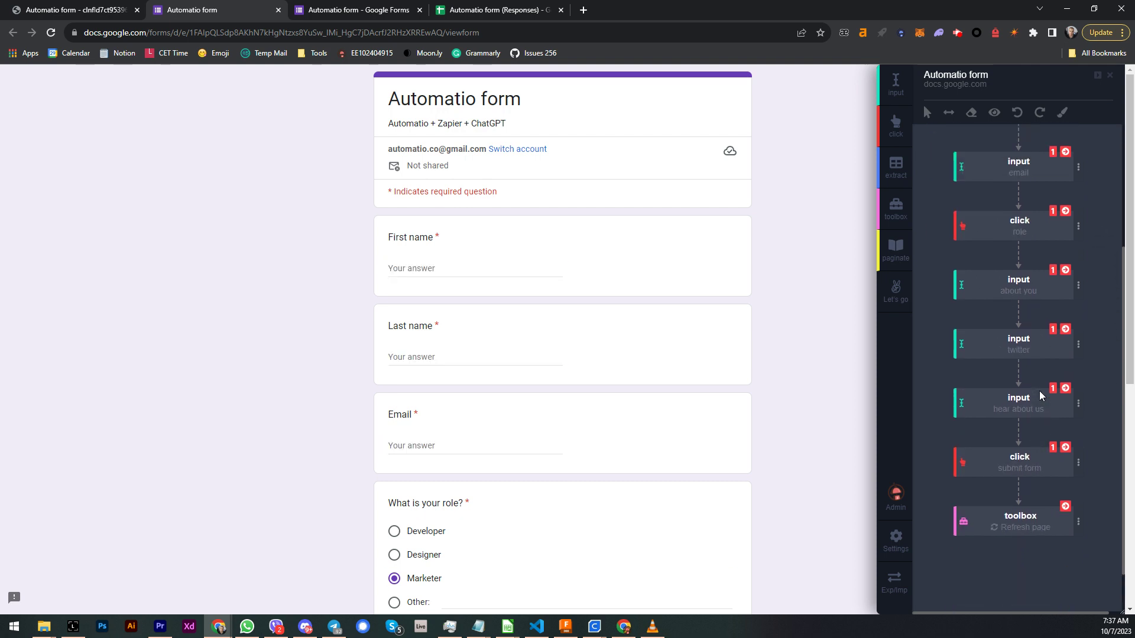
scroll(1039, 392, up, 5)
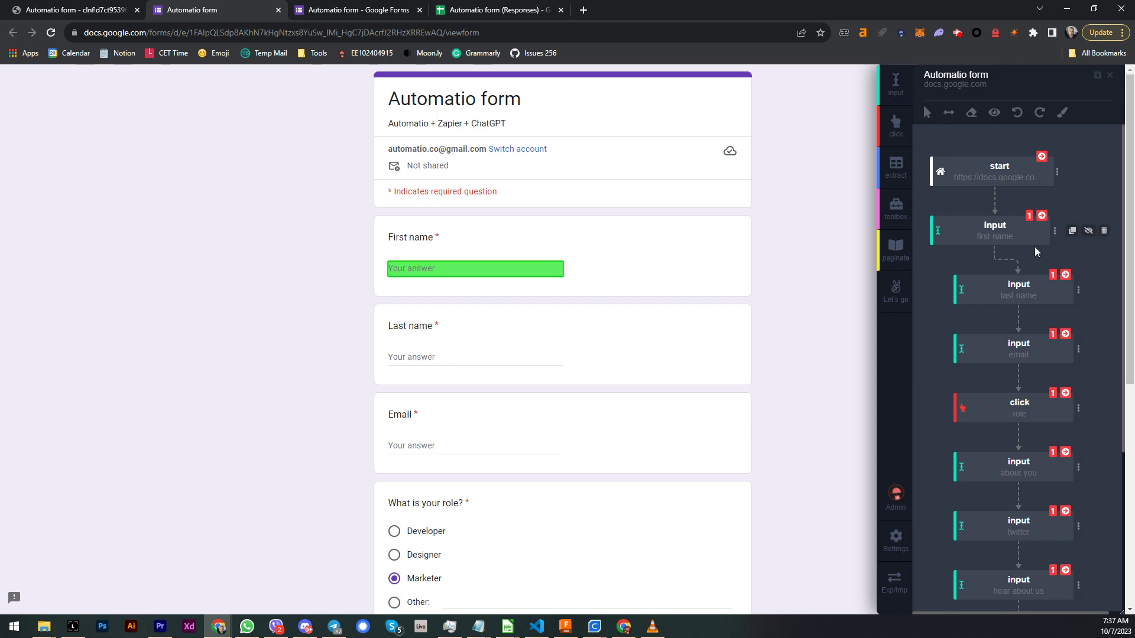
mouse_move(1050, 241)
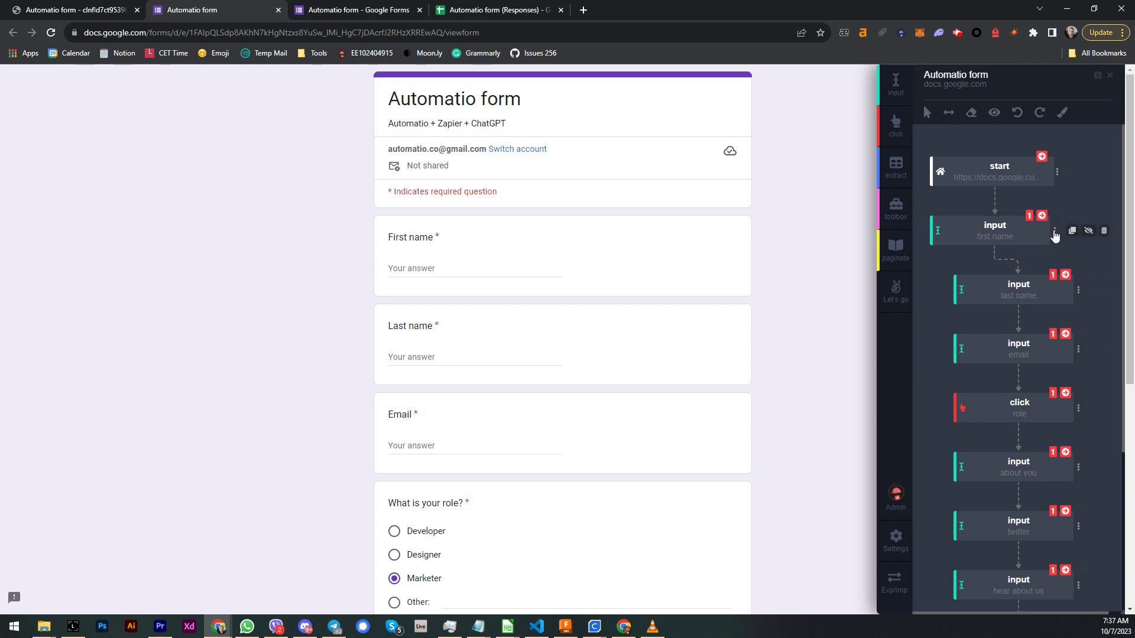
click(1055, 232)
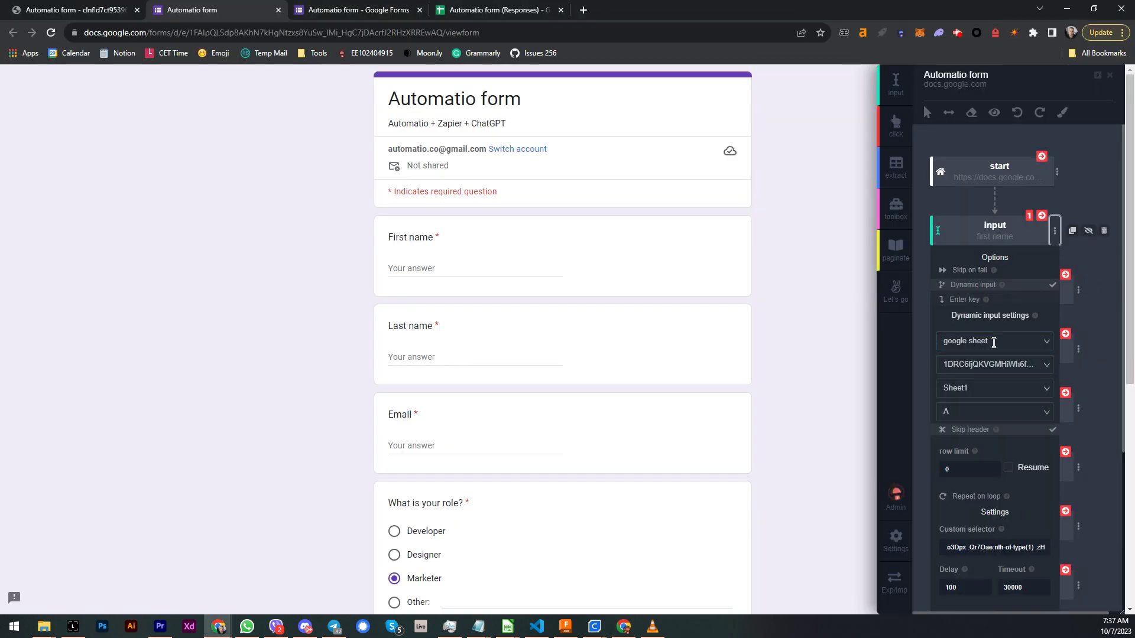
click(981, 343)
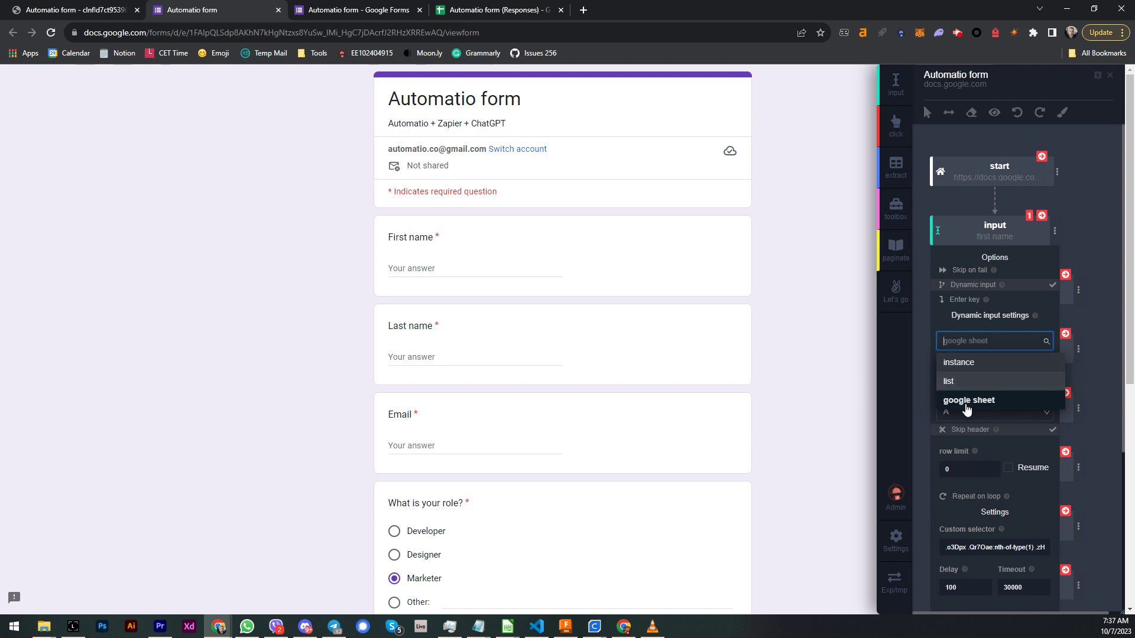
click(994, 403)
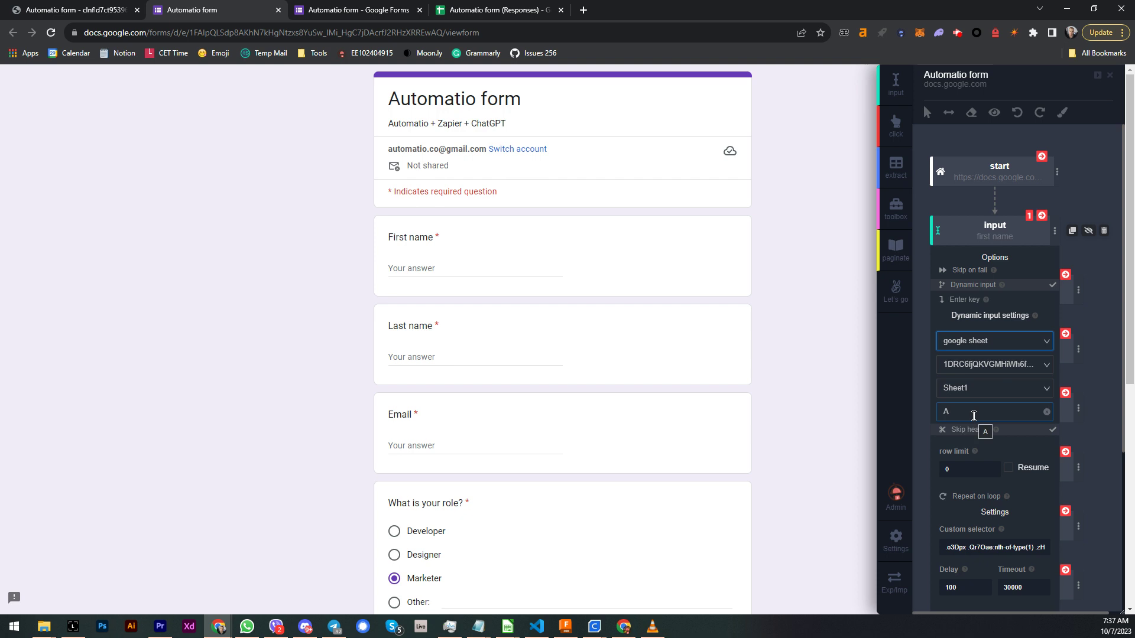
click(945, 203)
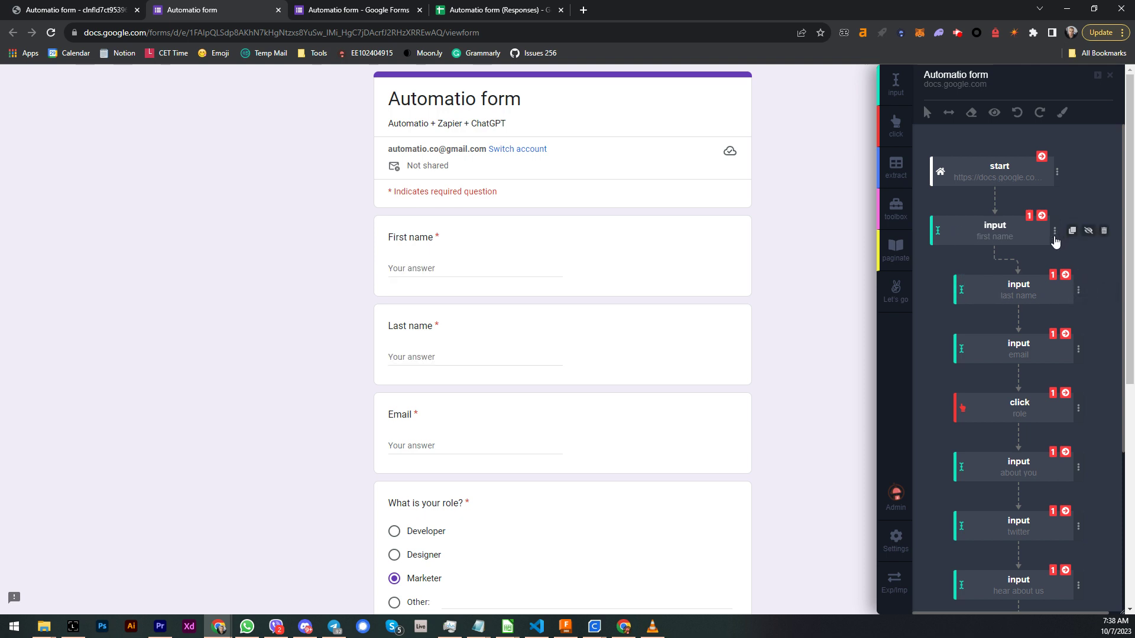
- Inspect the 'input last name' step's row limit setting, then return to the source Google Sheet
click(1078, 290)
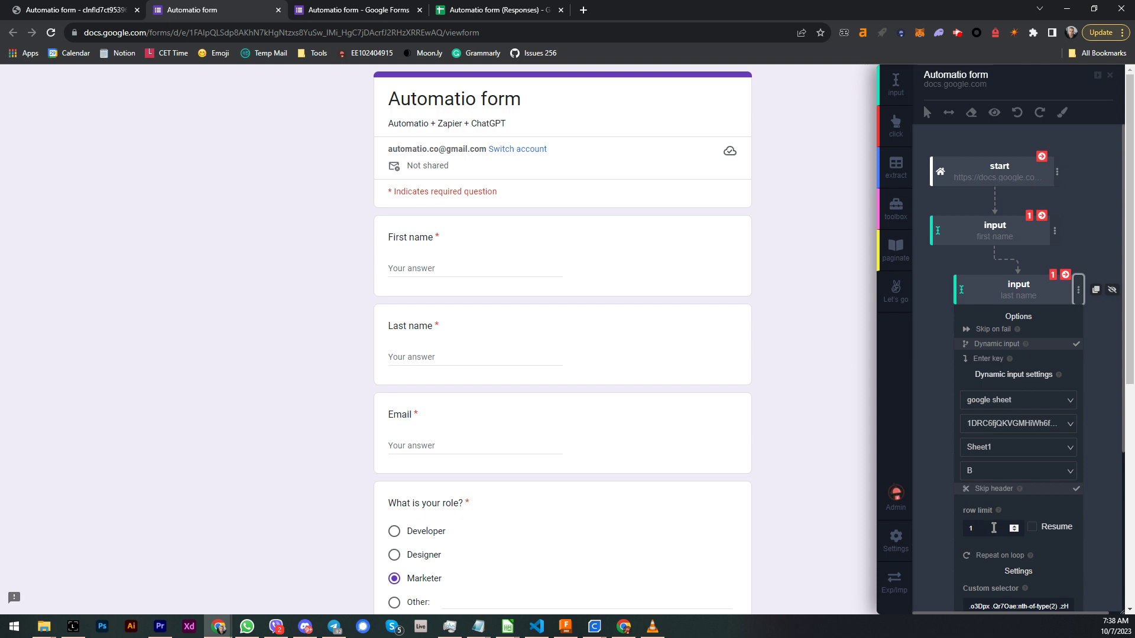
click(971, 525)
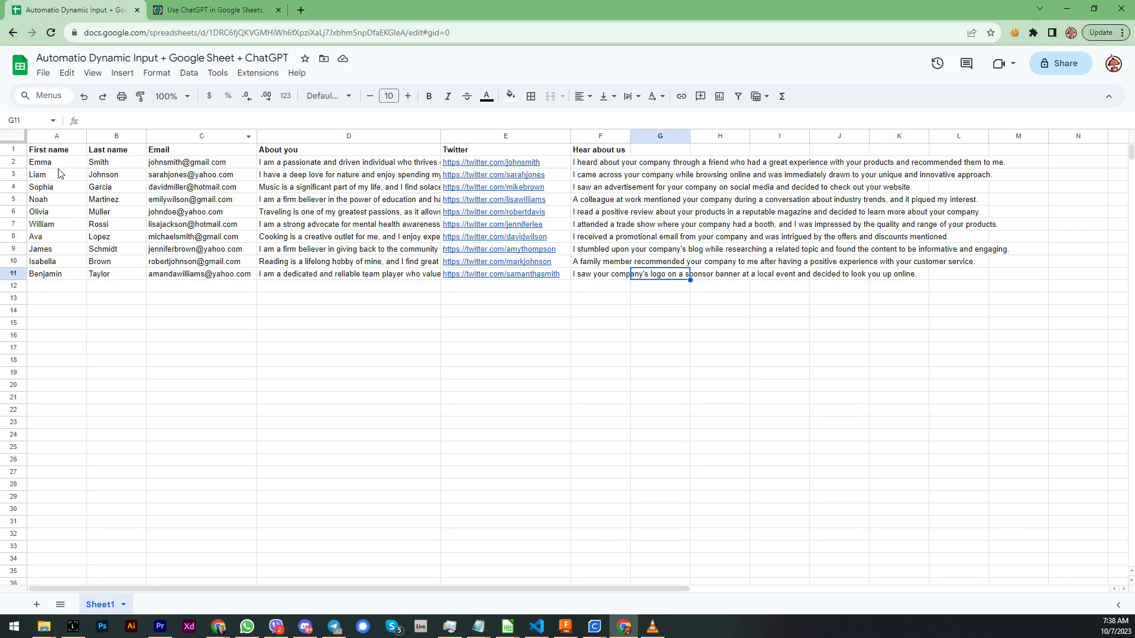
click(59, 177)
- Look over first names in column A and scroll through the Automatio form flow
click(58, 201)
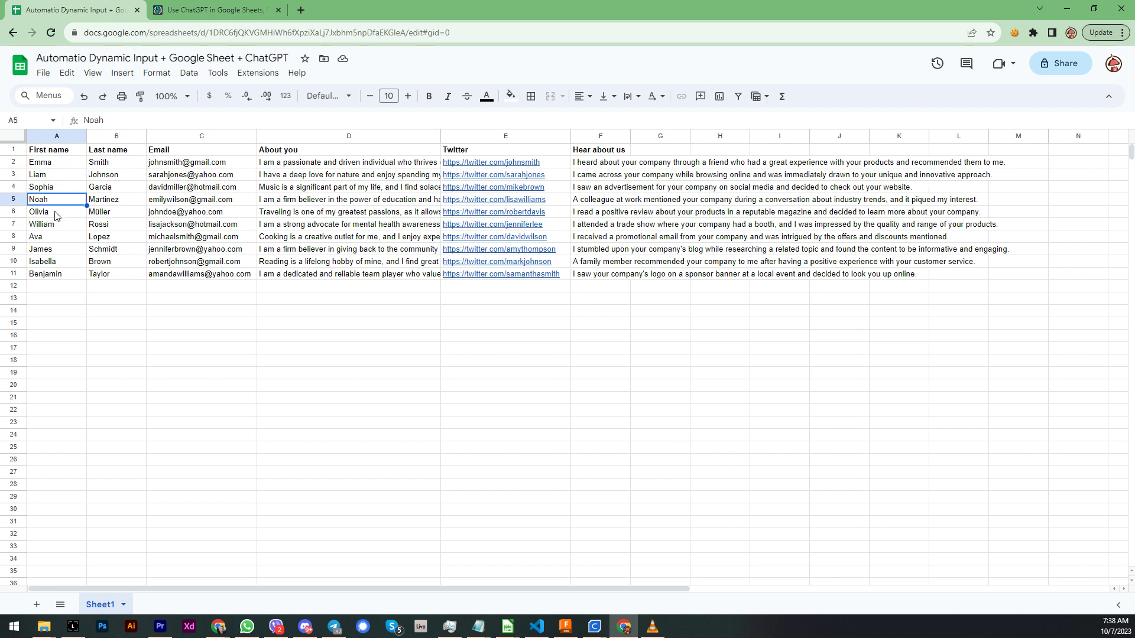
click(57, 223)
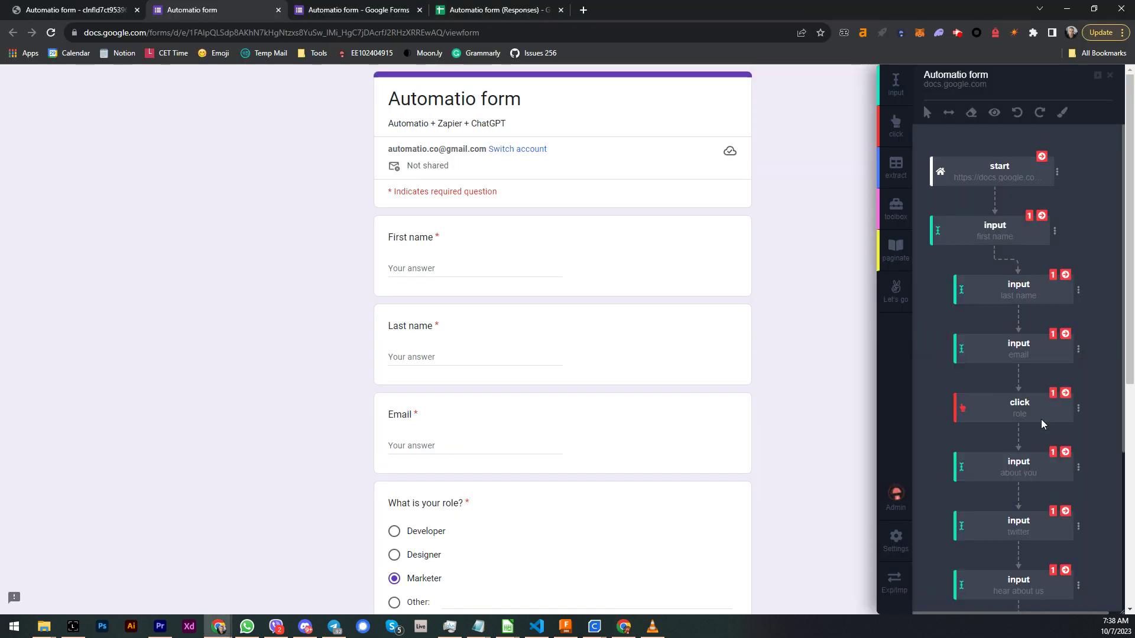
scroll(1005, 390, down, 2)
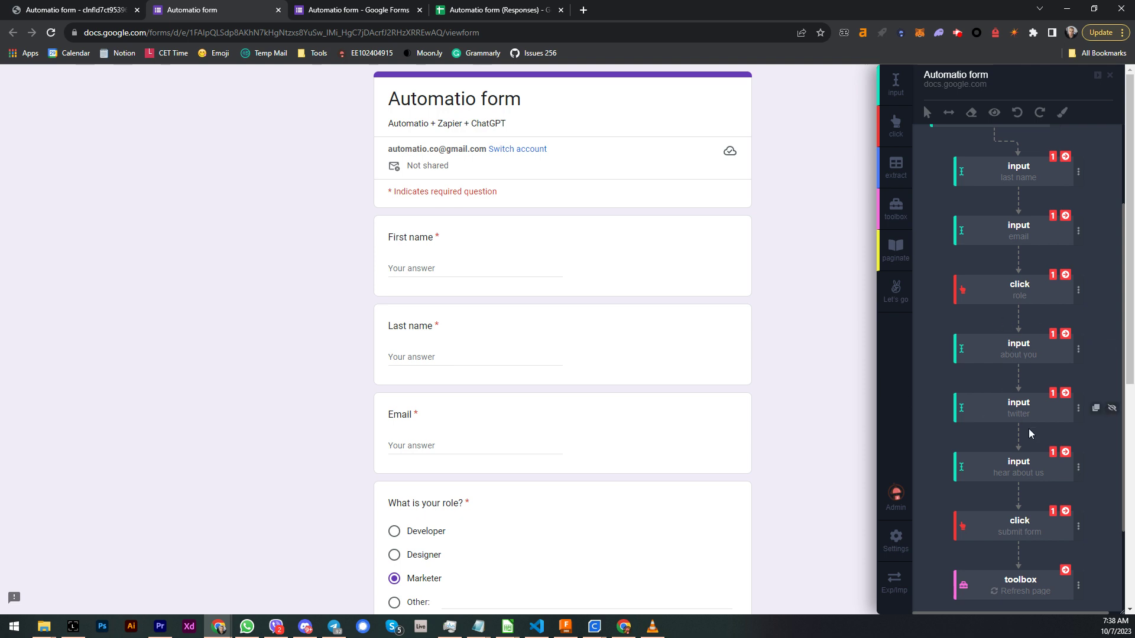
scroll(1029, 428, down, 2)
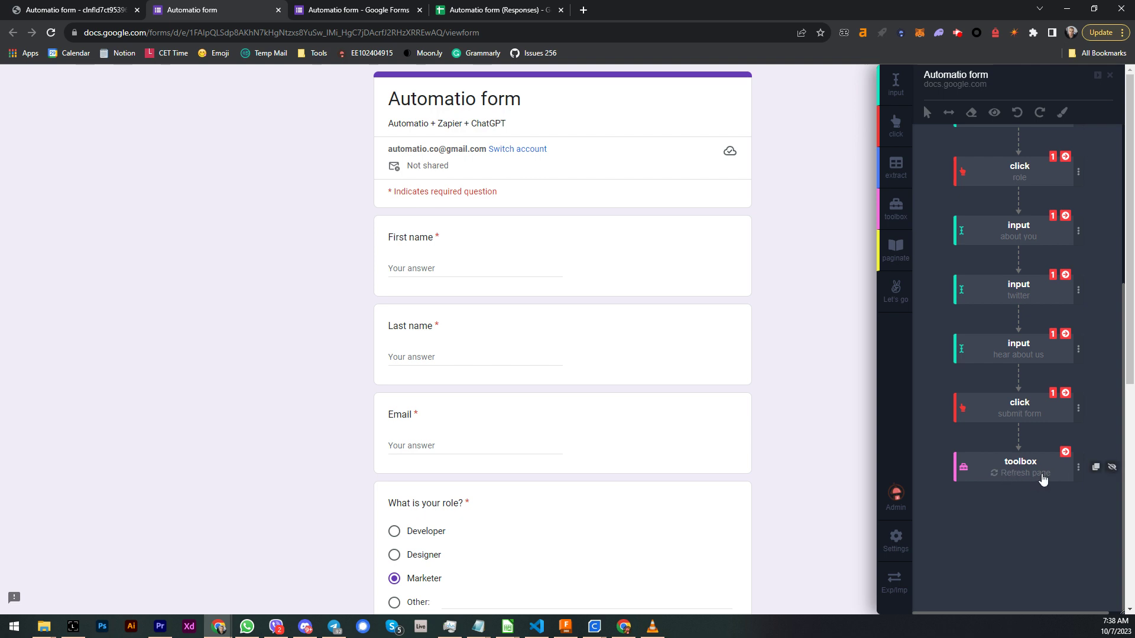
scroll(1014, 445, up, 4)
scroll(1016, 473, down, 4)
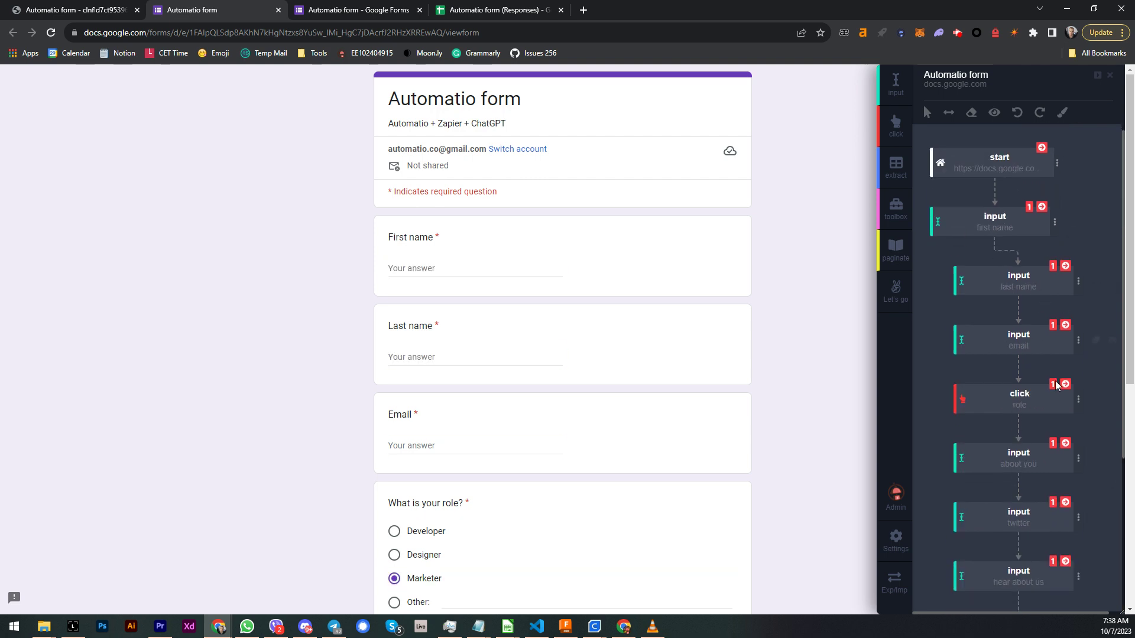
scroll(1027, 471, up, 4)
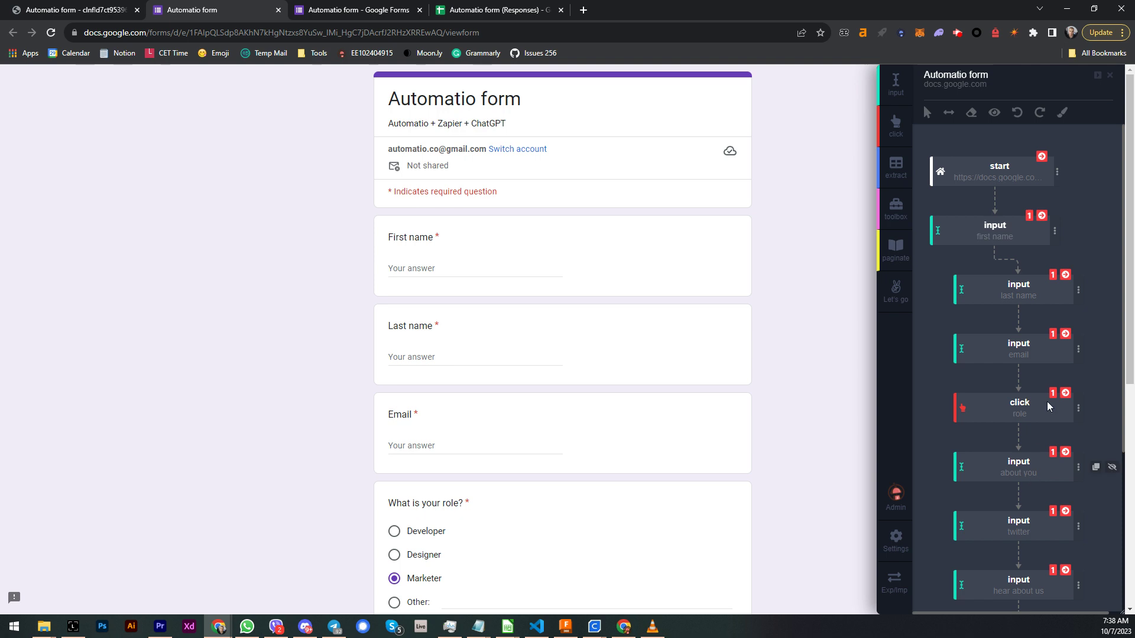
- Recheck several column A rows, then bring up the form's Responses page with 0 responses
key(alt+Tab)
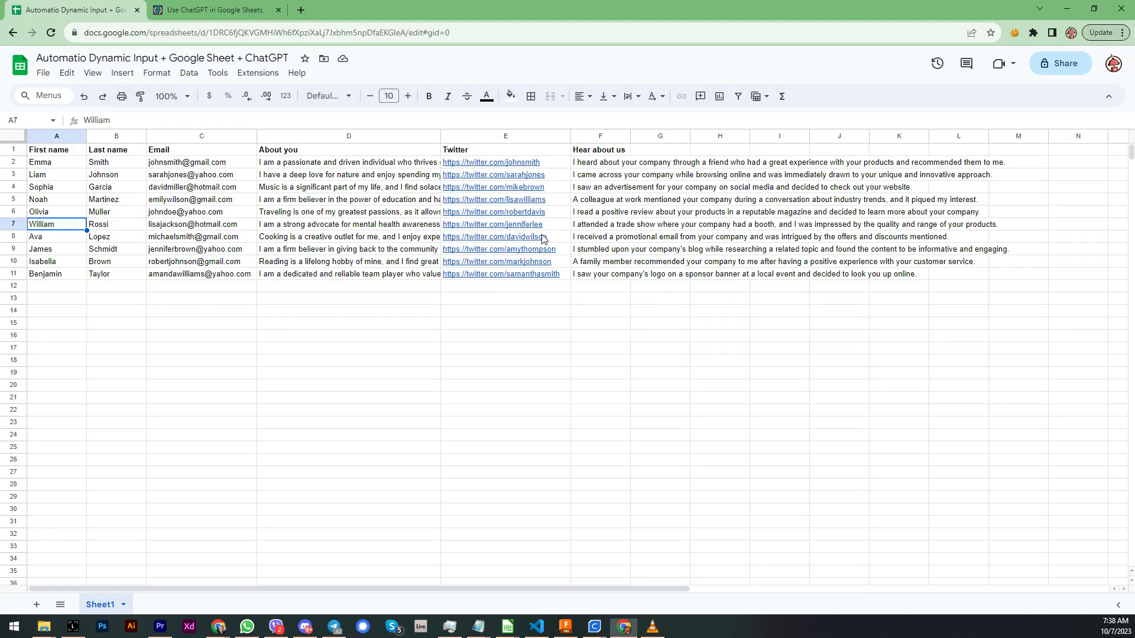
click(54, 165)
click(54, 176)
click(53, 190)
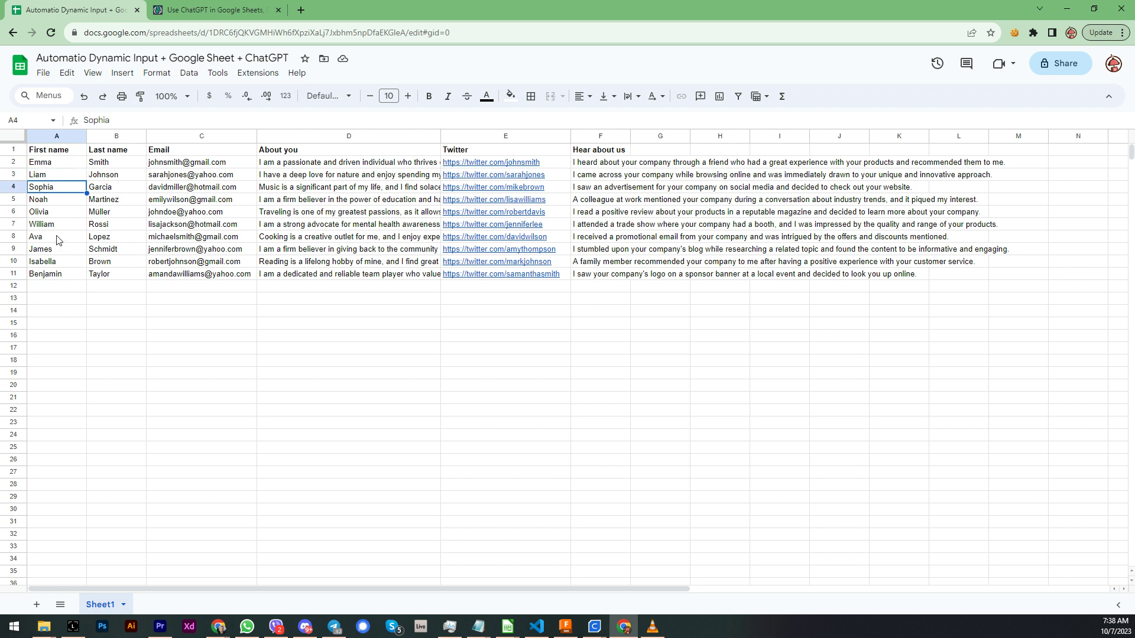
click(58, 239)
key(alt+Tab)
scroll(1076, 460, down, 3)
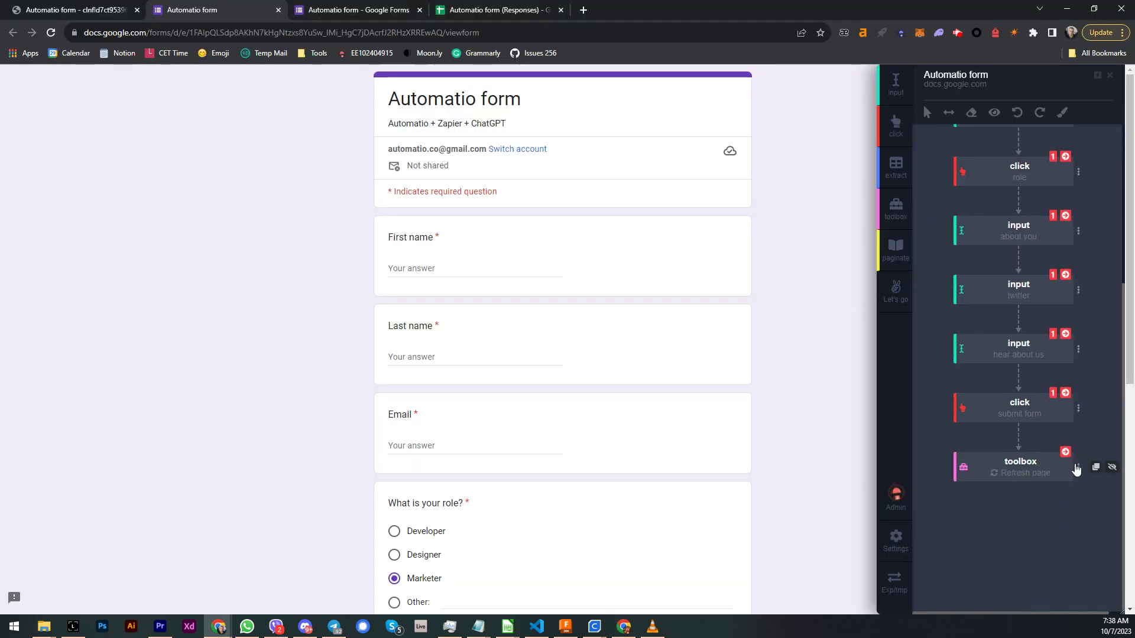
scroll(1076, 450, up, 4)
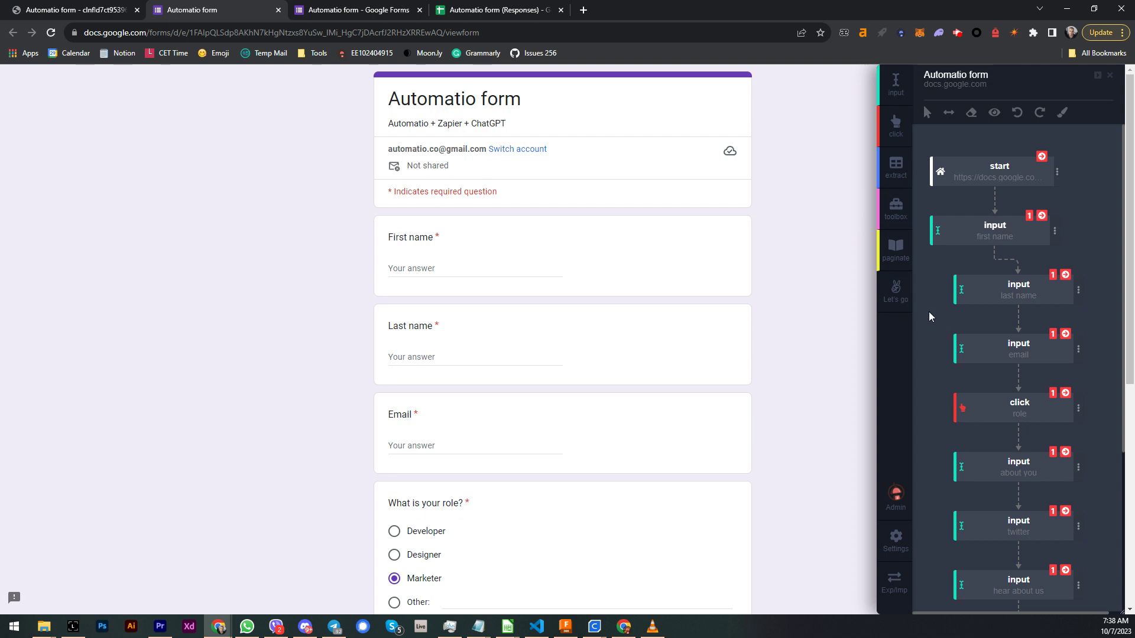
click(346, 12)
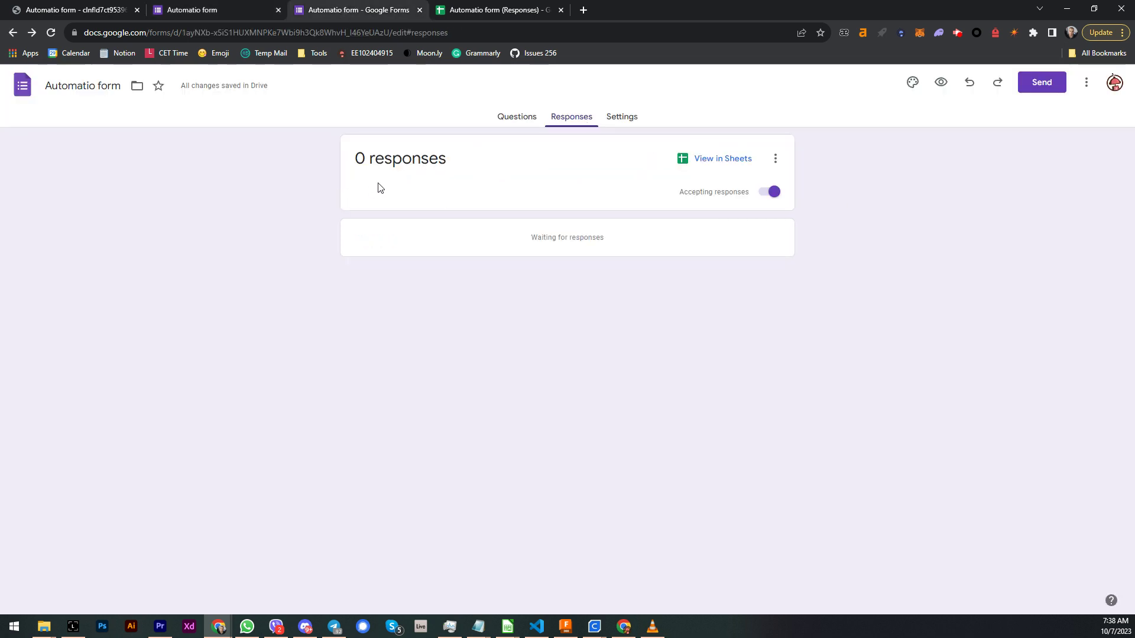
- Check the zero response count and the linked responses sheet, then return to the live form
double_click(359, 158)
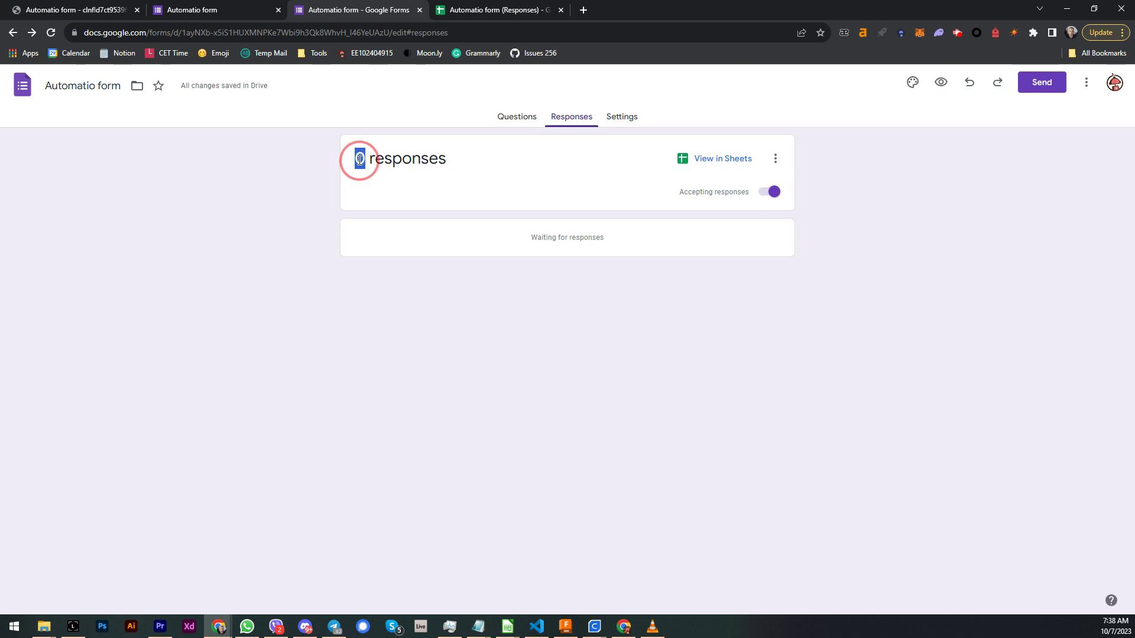
click(479, 10)
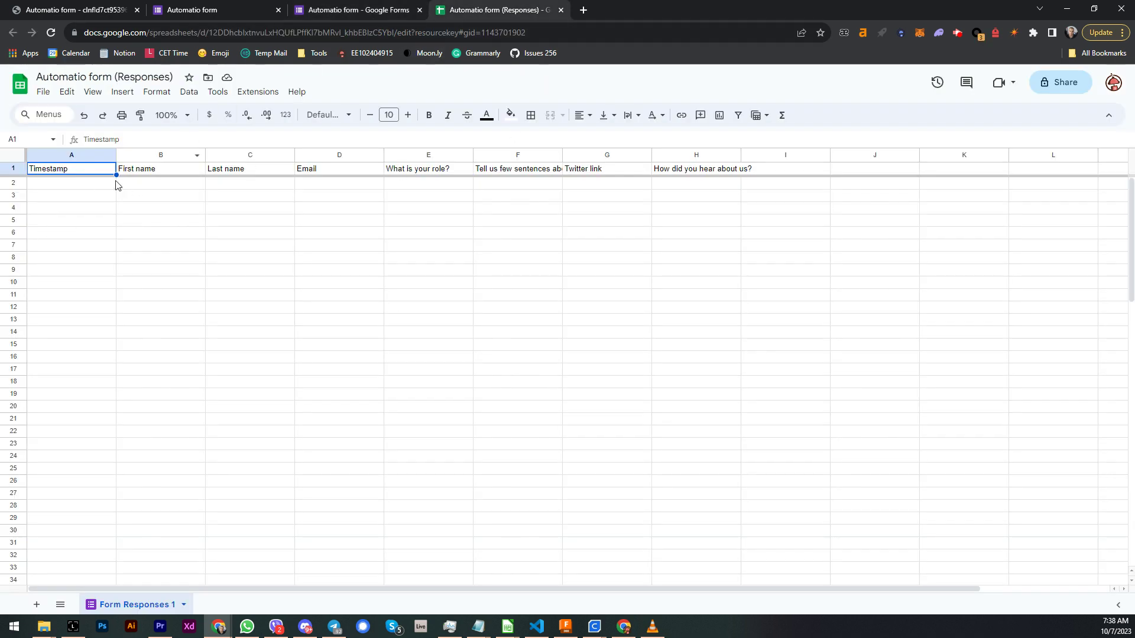
click(382, 9)
click(159, 6)
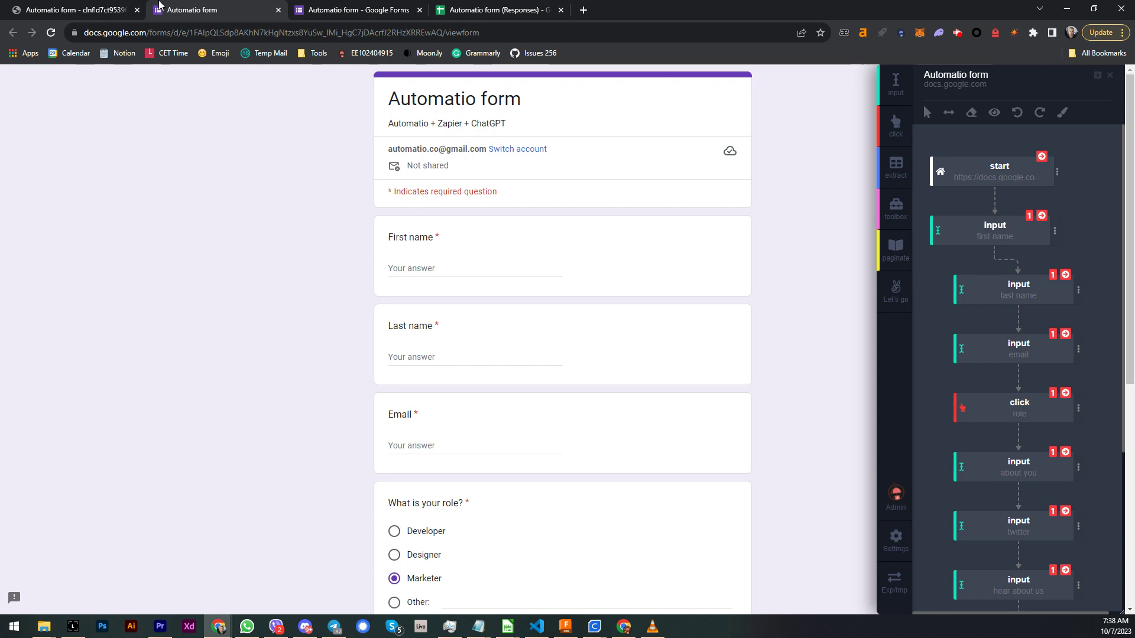
- Save the bot's changes with Update and Run and start it
click(895, 290)
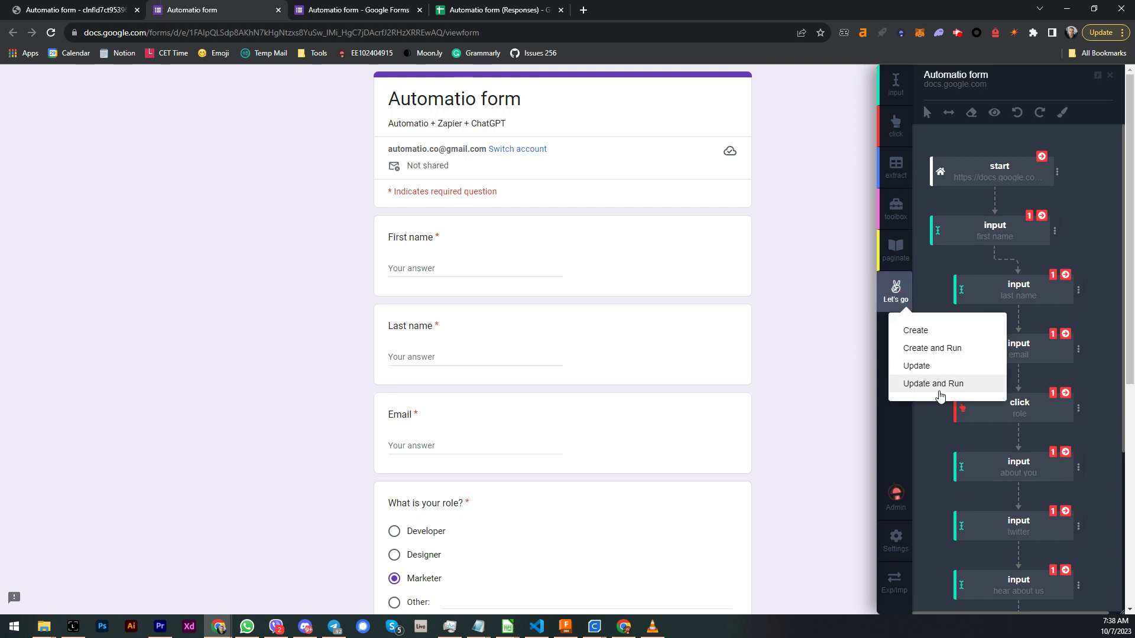
click(939, 385)
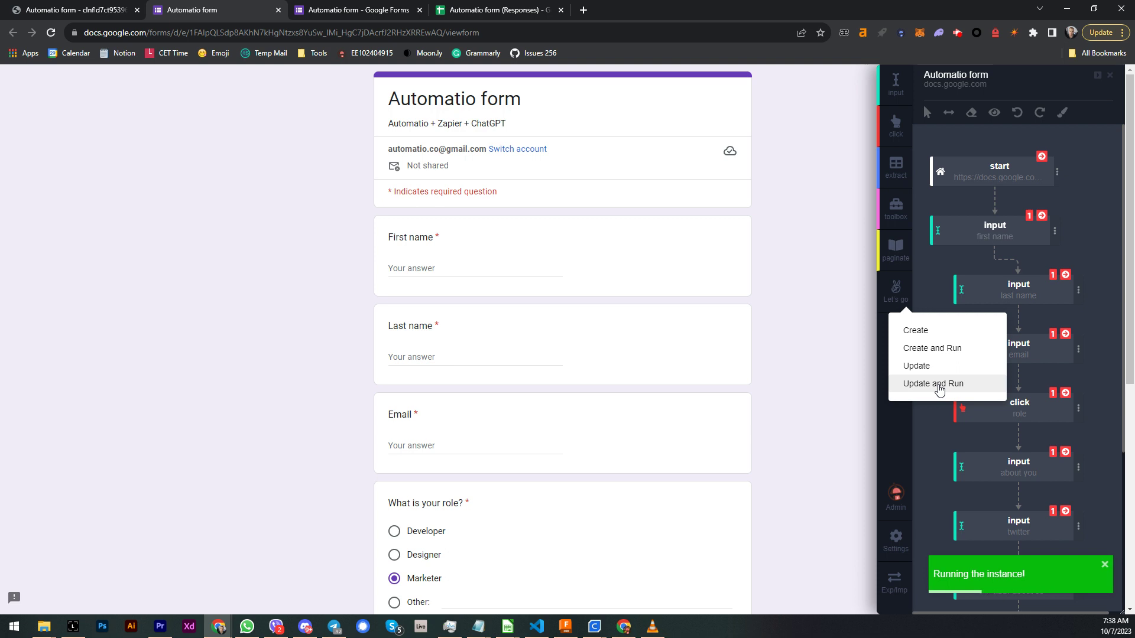
click(942, 274)
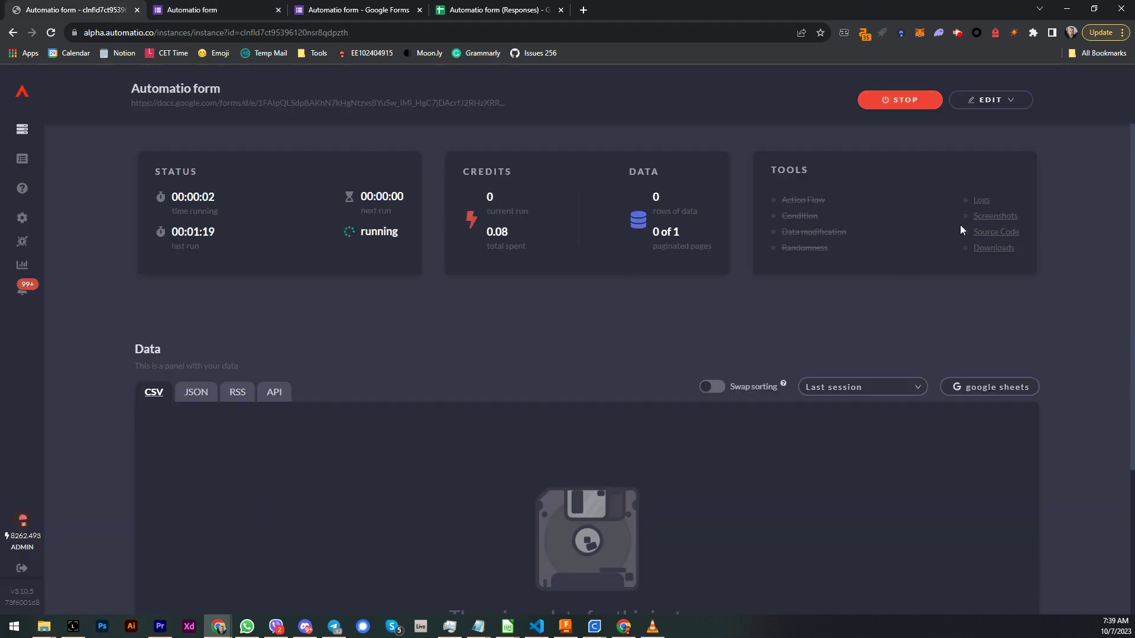
- Review the running bot's activity logs, then check the form summary showing 4 responses
click(982, 202)
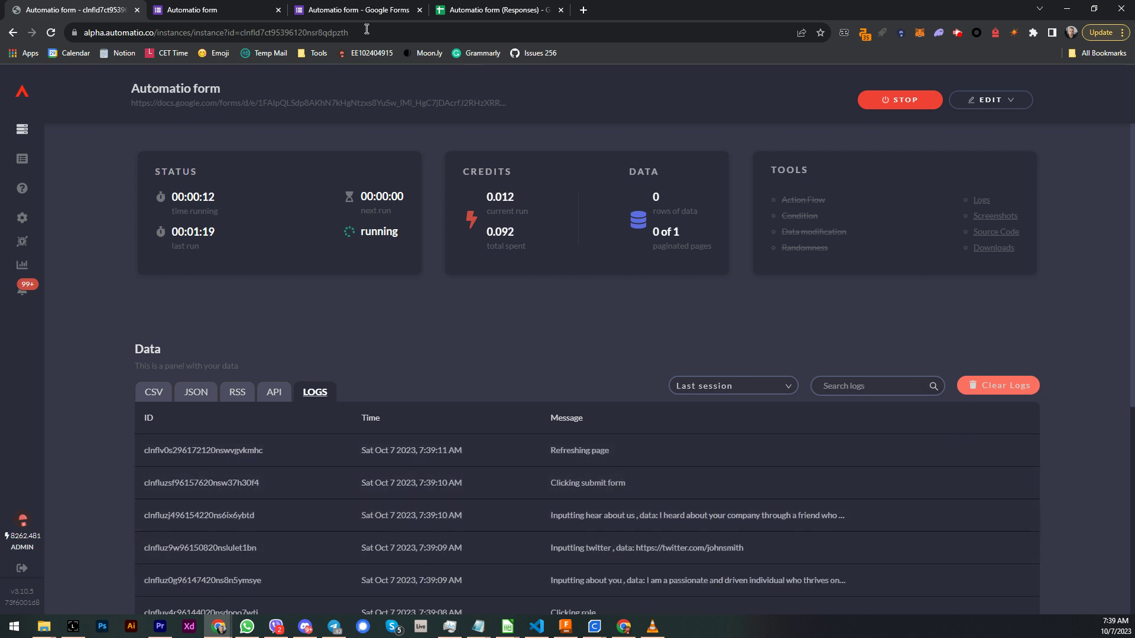
click(352, 10)
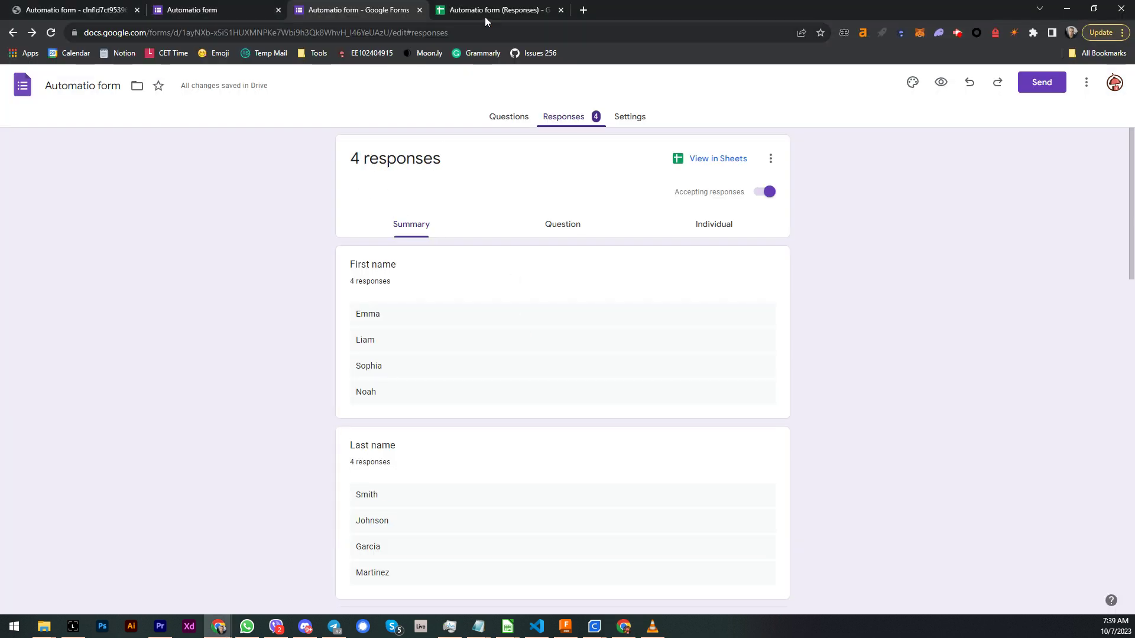
- Compare the form's responses summary with the linked responses sheet as new rows arrive
click(484, 14)
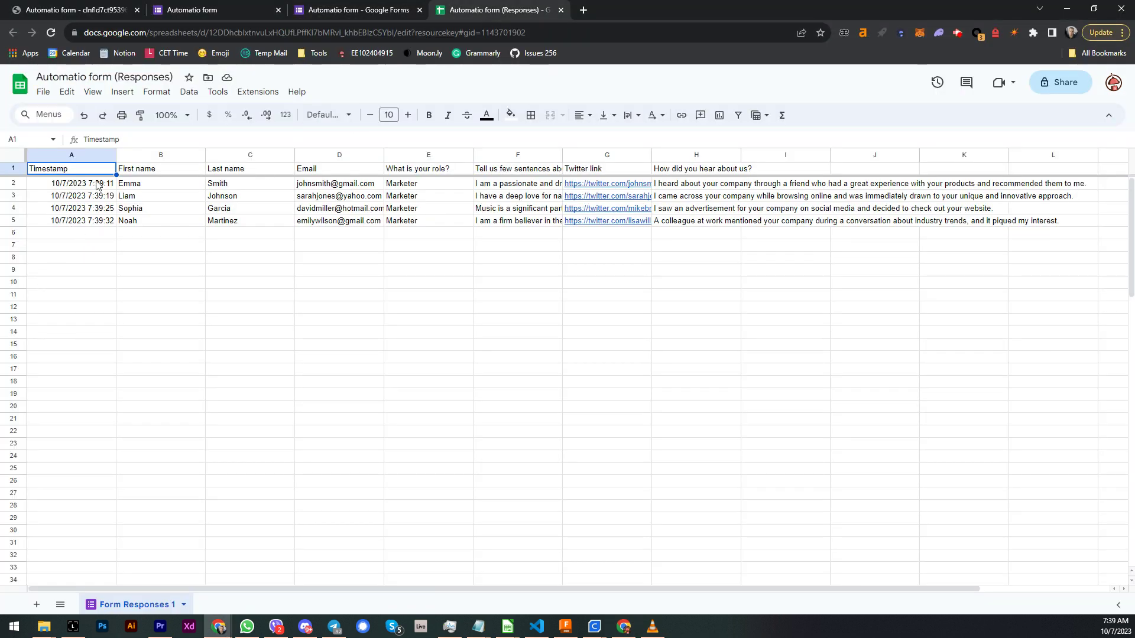
click(355, 9)
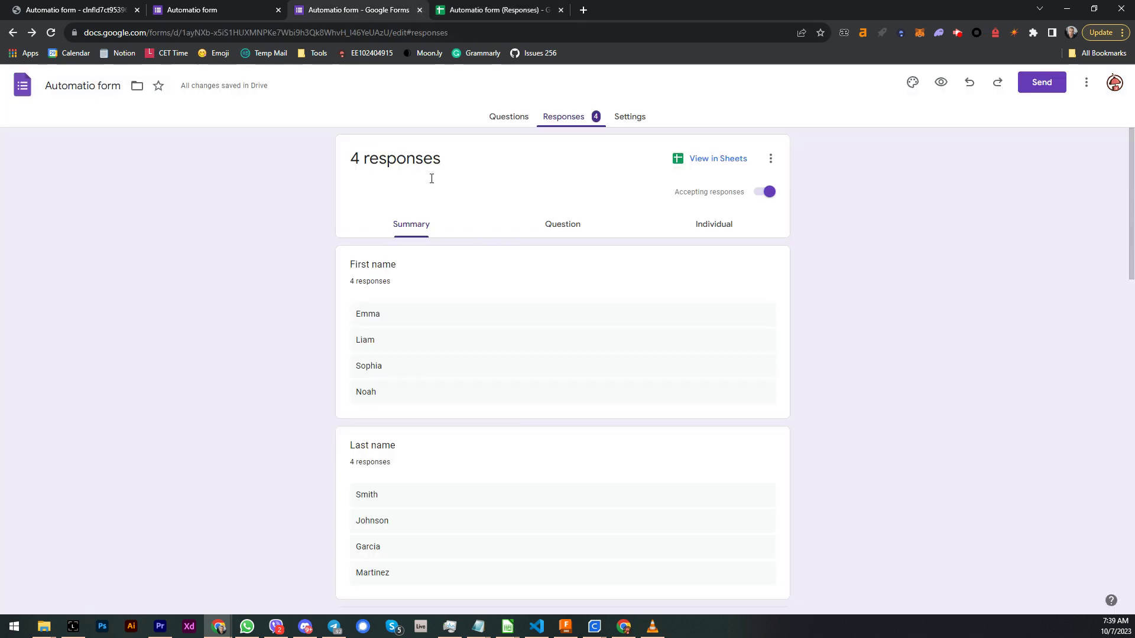
click(485, 10)
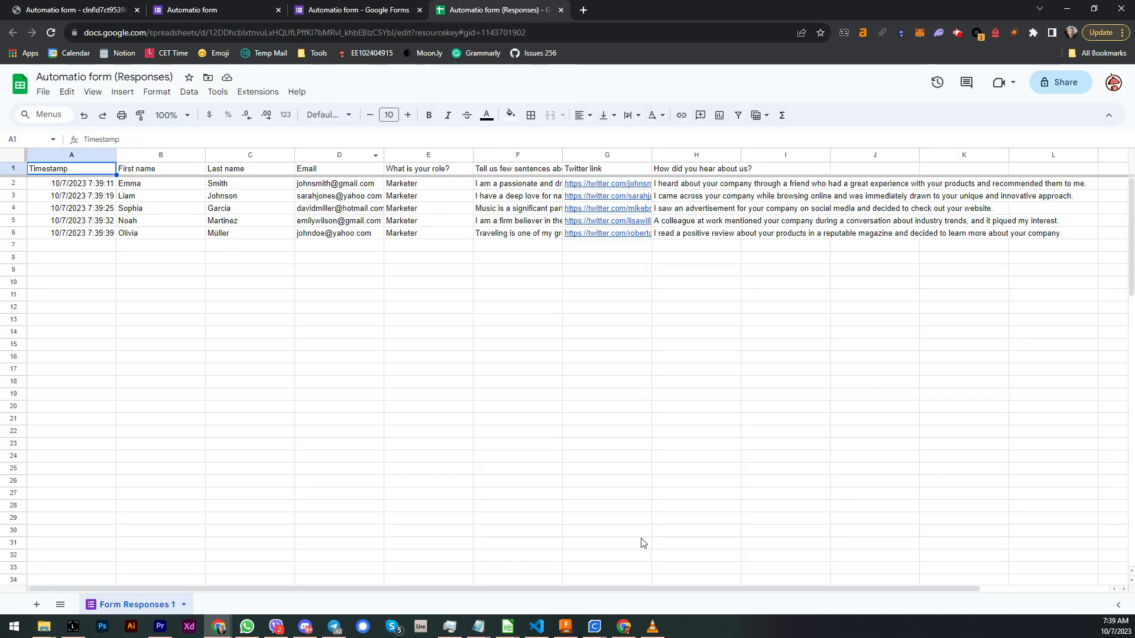
- Shrink and reposition the source spreadsheet window beside the responses, then return to the bot's run page
click(624, 627)
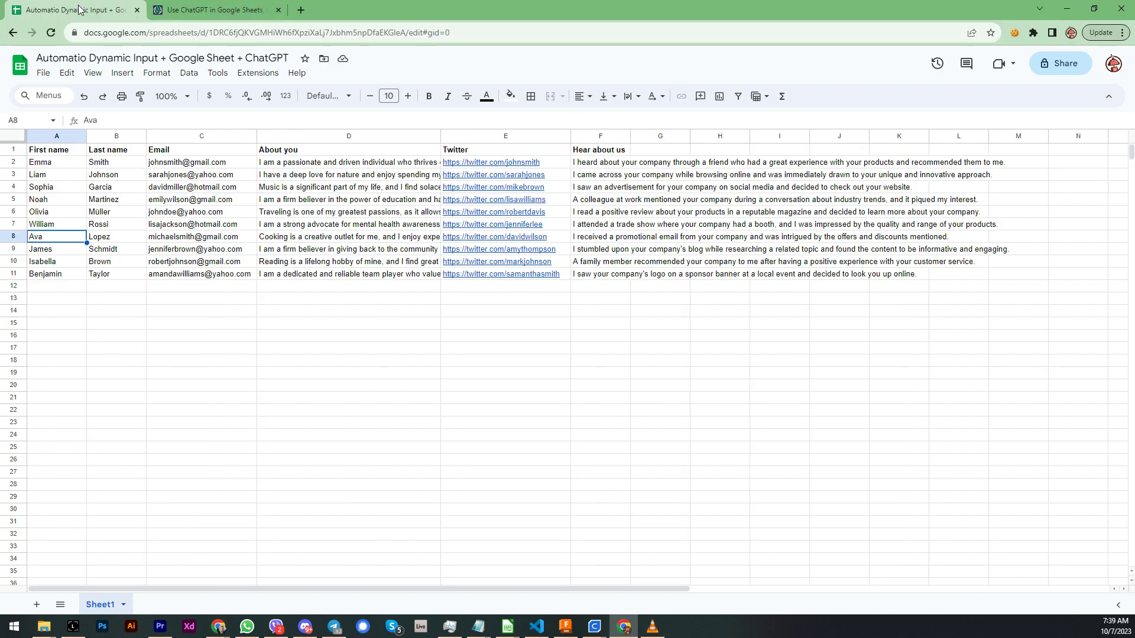
drag(409, 2, 513, 269)
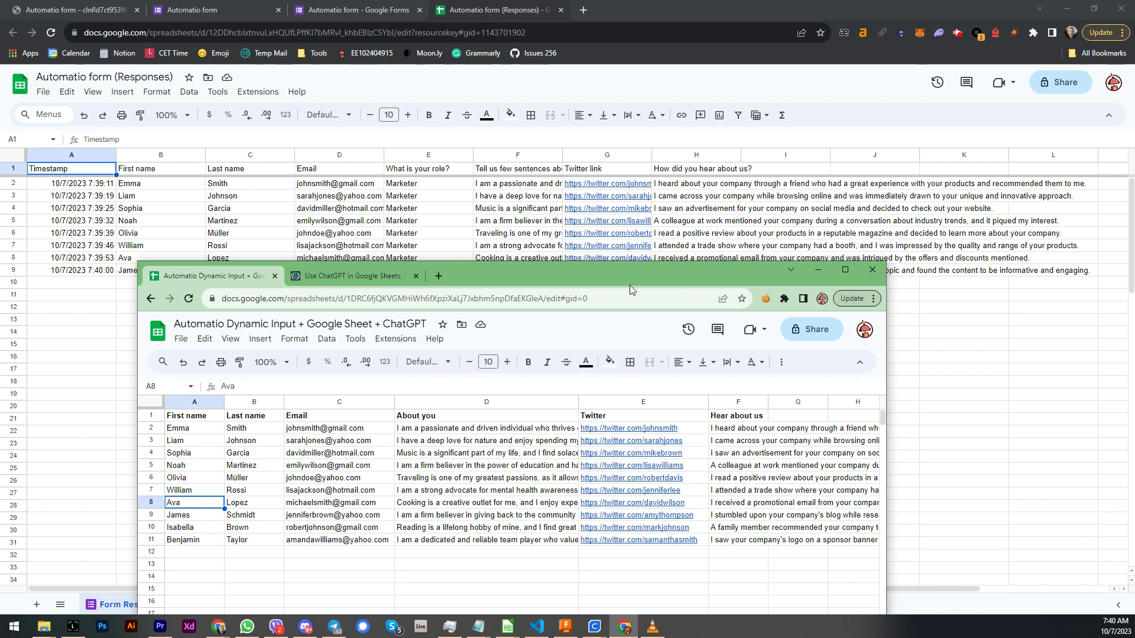
drag(624, 281, 718, 347)
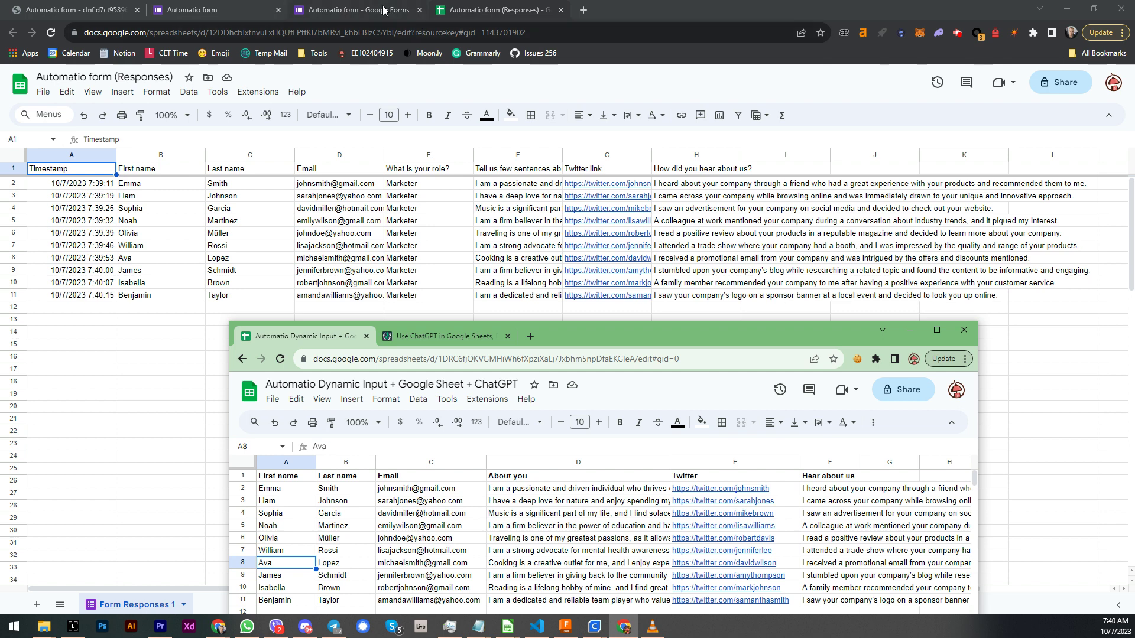
click(205, 5)
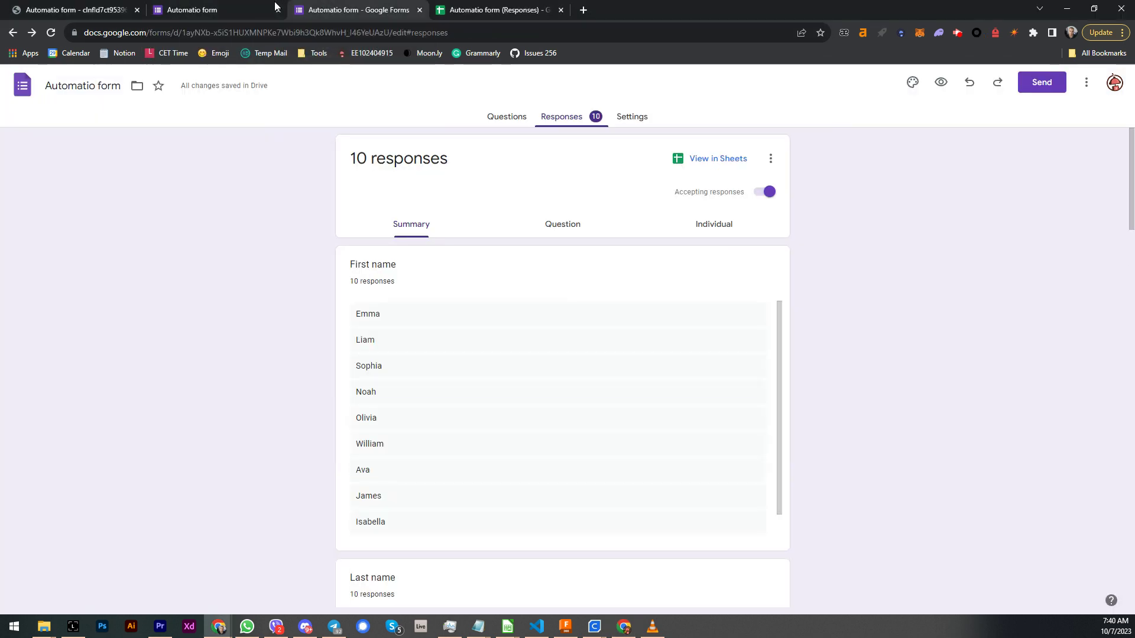
click(75, 6)
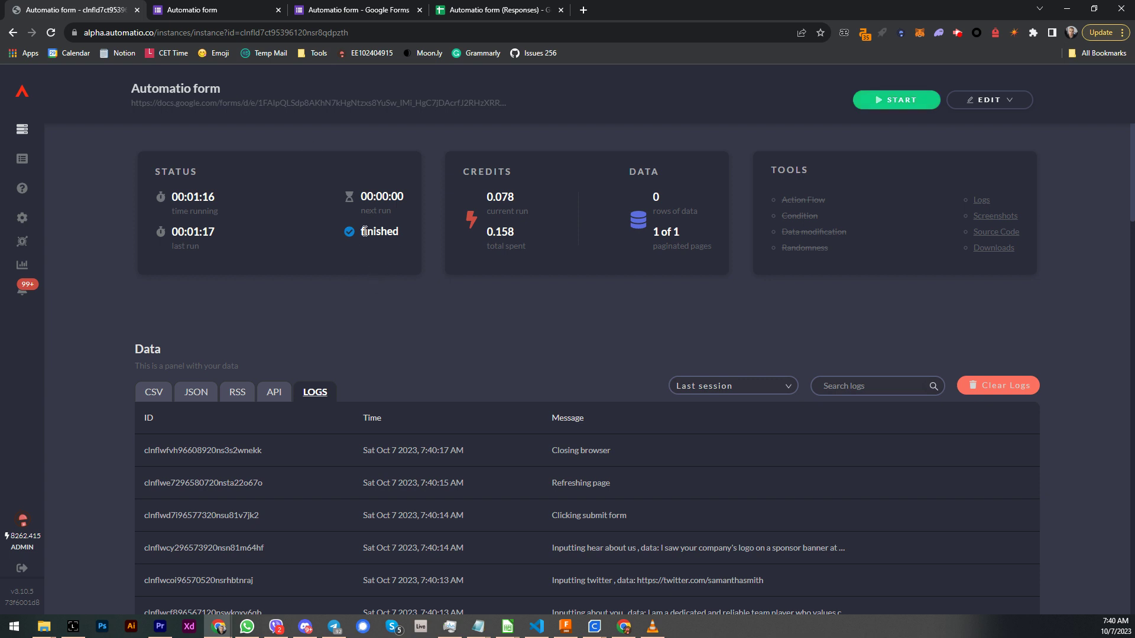
- Verify the run shows finished, then view the 10-response summary starting with Emma
drag(361, 231, 408, 228)
click(601, 278)
click(236, 9)
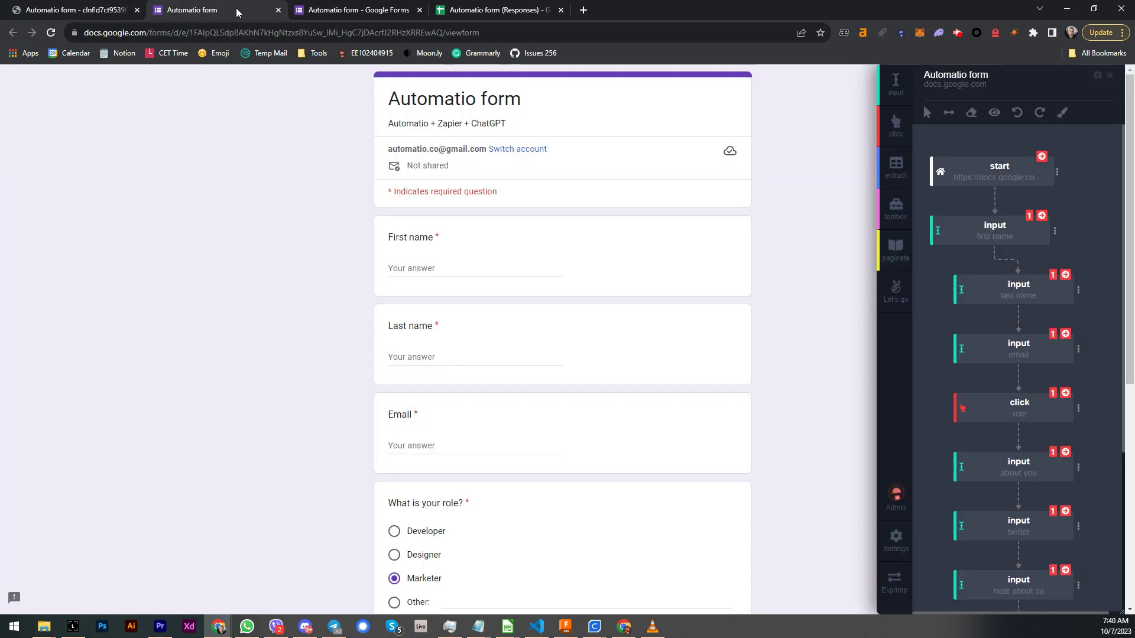
click(341, 5)
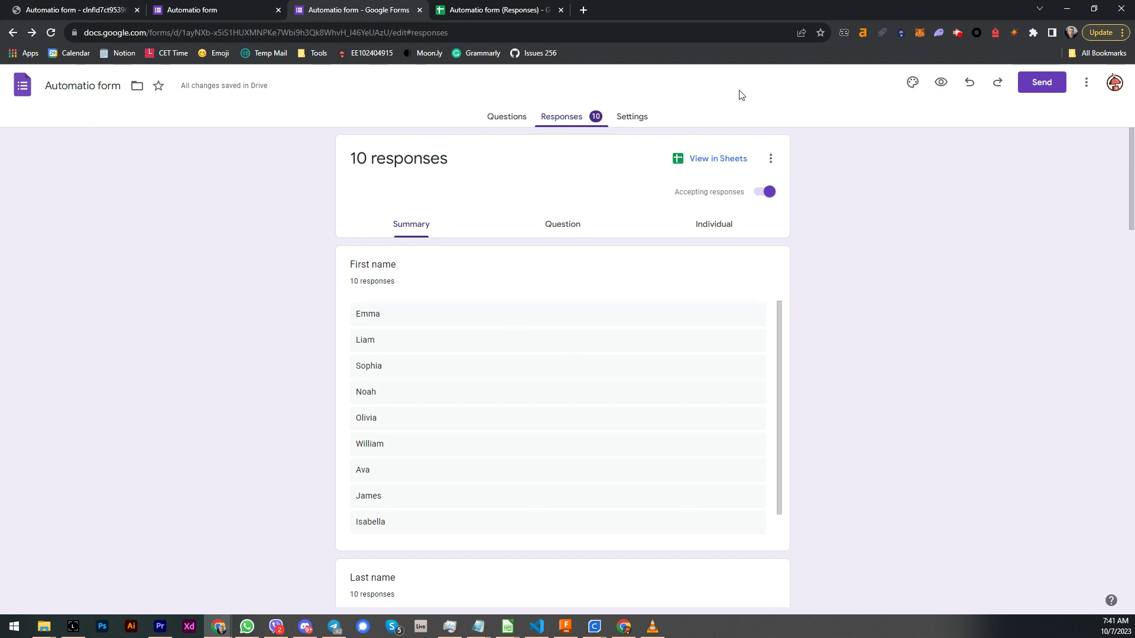
- Launch a new bot run via Create and Run and view its instance dashboard
key(ctrl+shift+Tab)
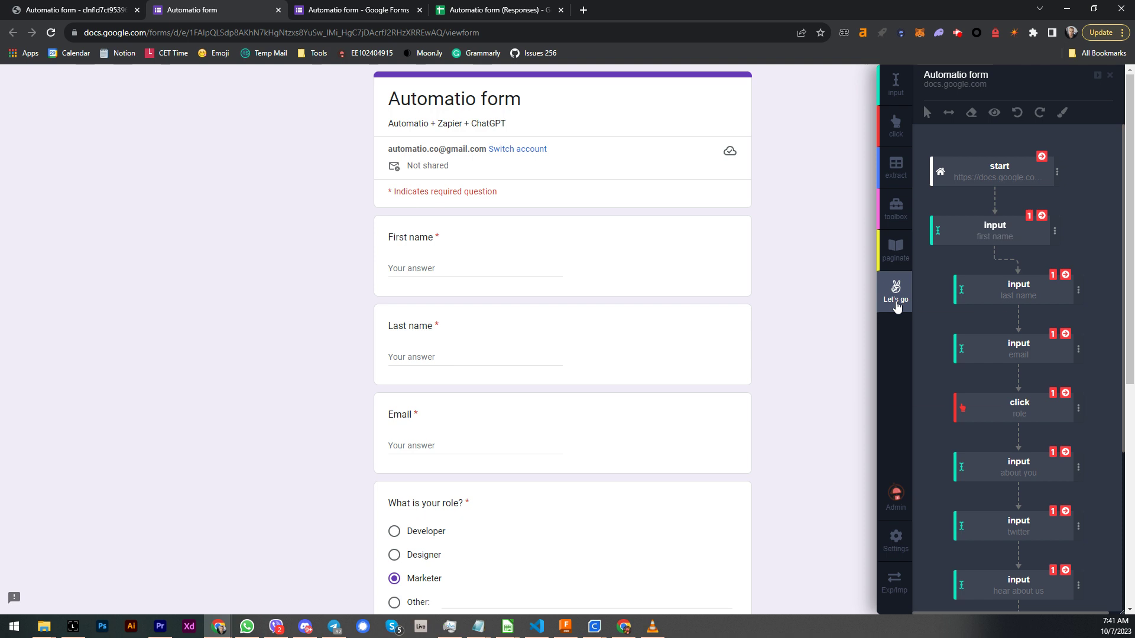
click(896, 303)
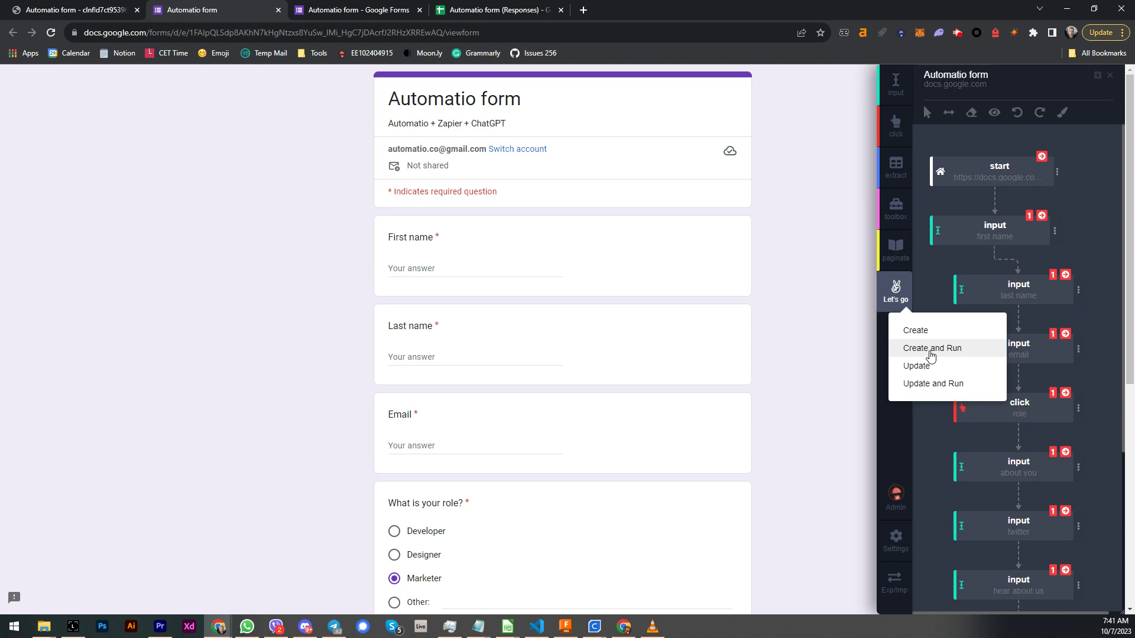
click(931, 354)
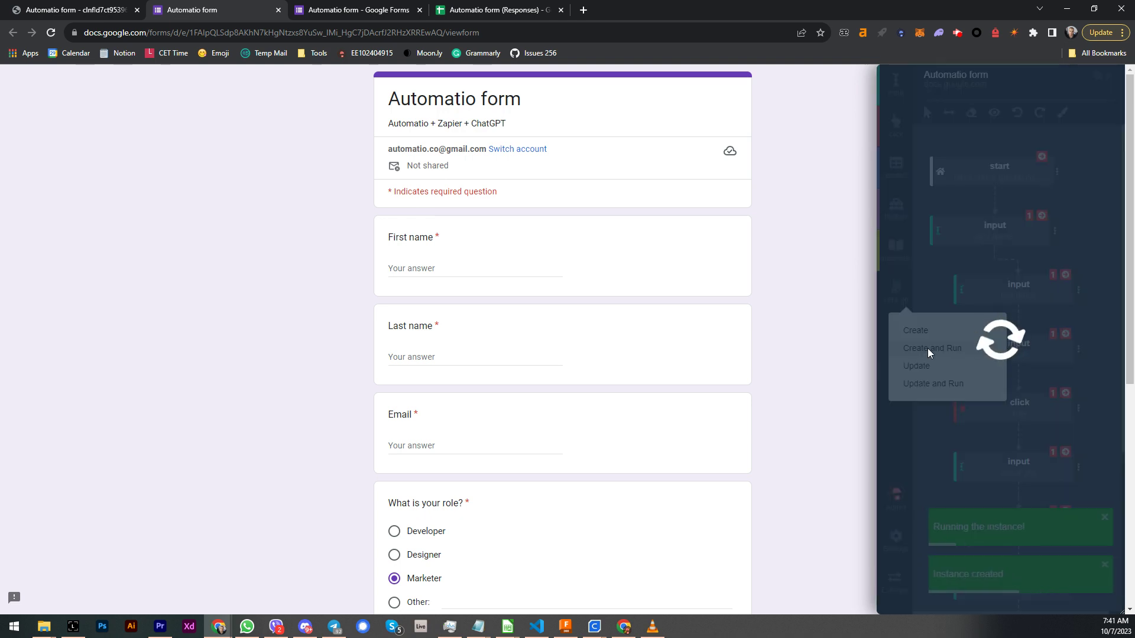
click(71, 10)
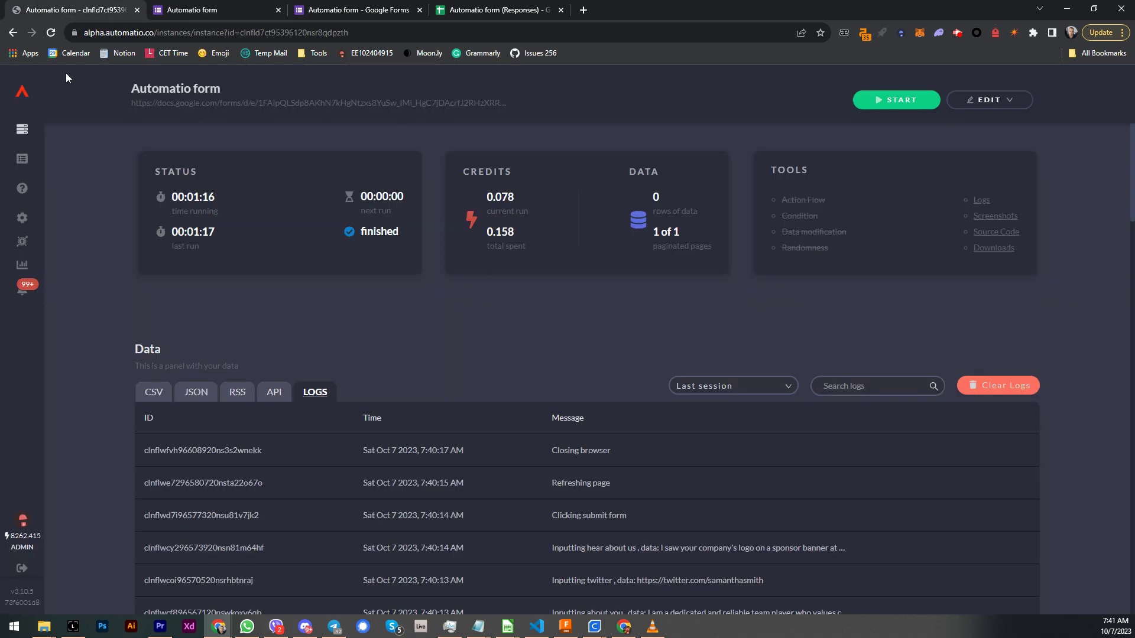
- Scroll through the Automatio instances list, then check the form's responses climbing to 77
click(22, 129)
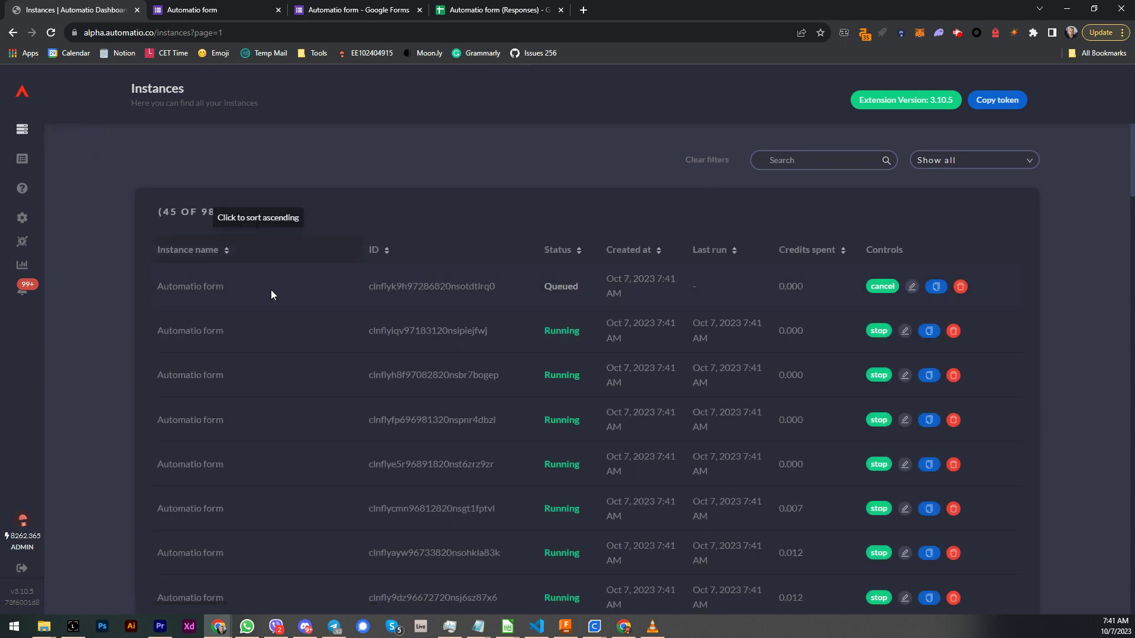
scroll(275, 304, down, 3)
scroll(319, 379, up, 3)
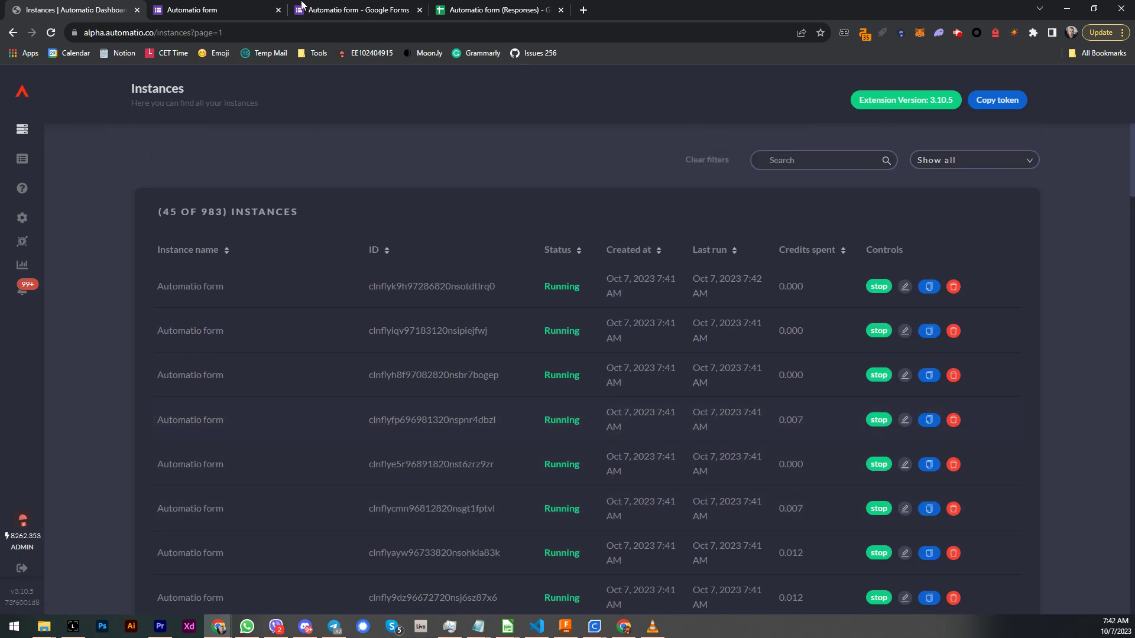
click(302, 6)
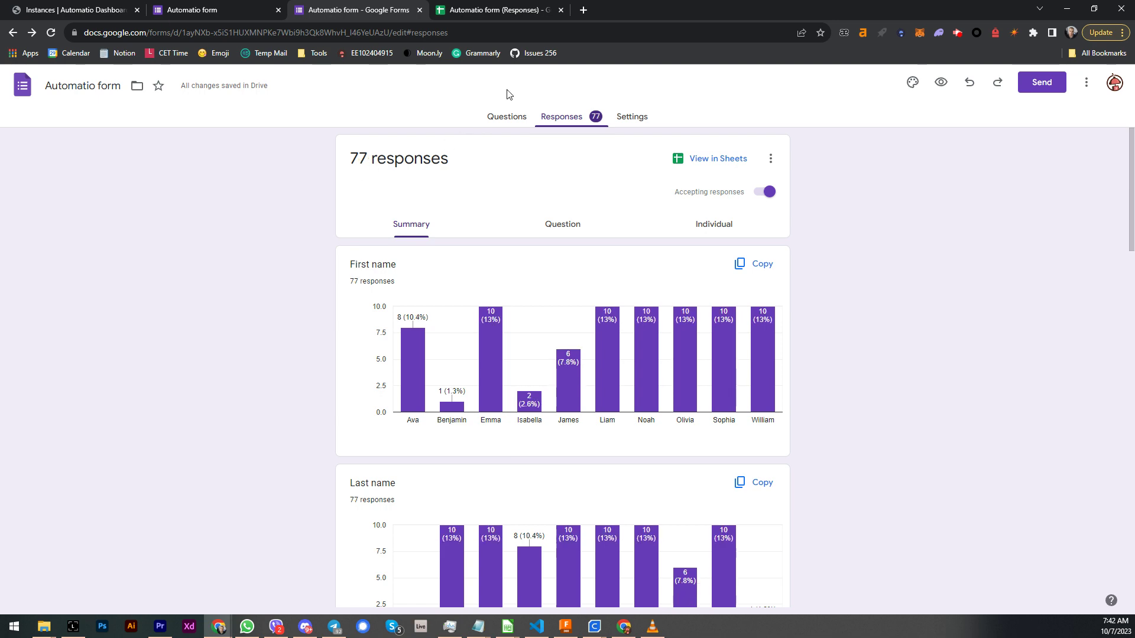
- Switch to the Automatio form (Responses) sheet and scroll down to the bot entries ending at row 101
click(510, 16)
scroll(331, 508, down, 16)
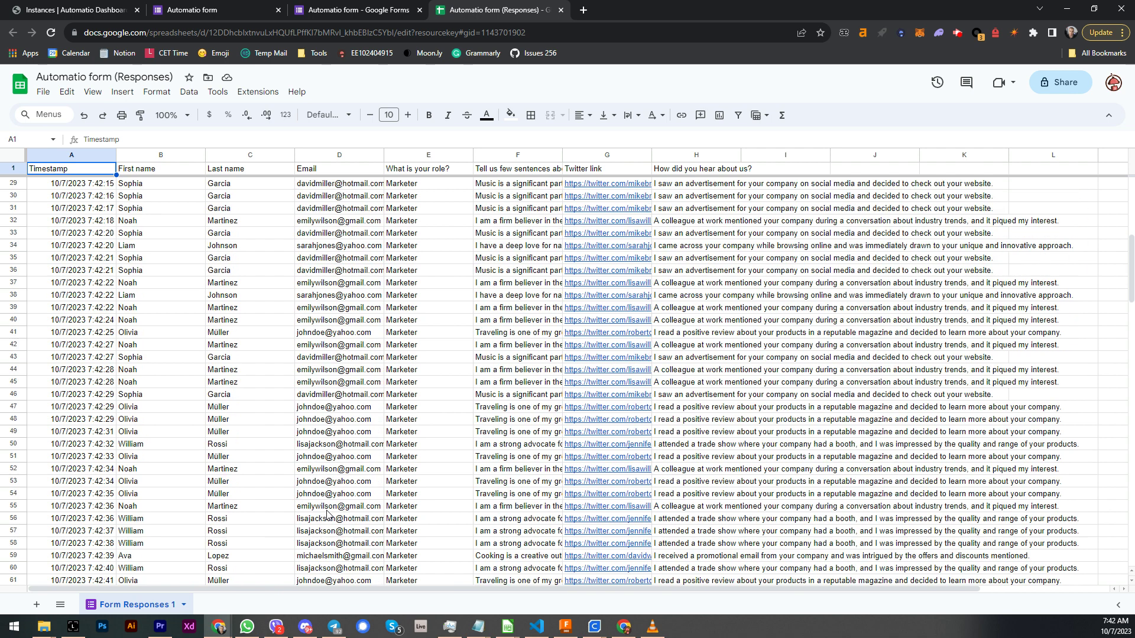
scroll(322, 525, up, 3)
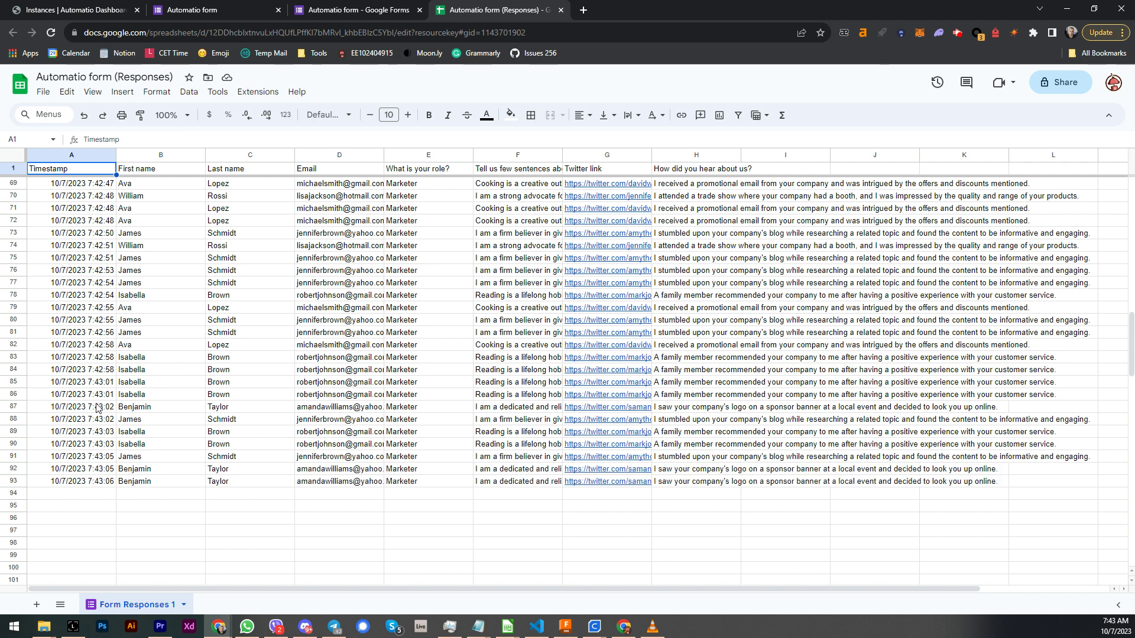
scroll(112, 428, down, 2)
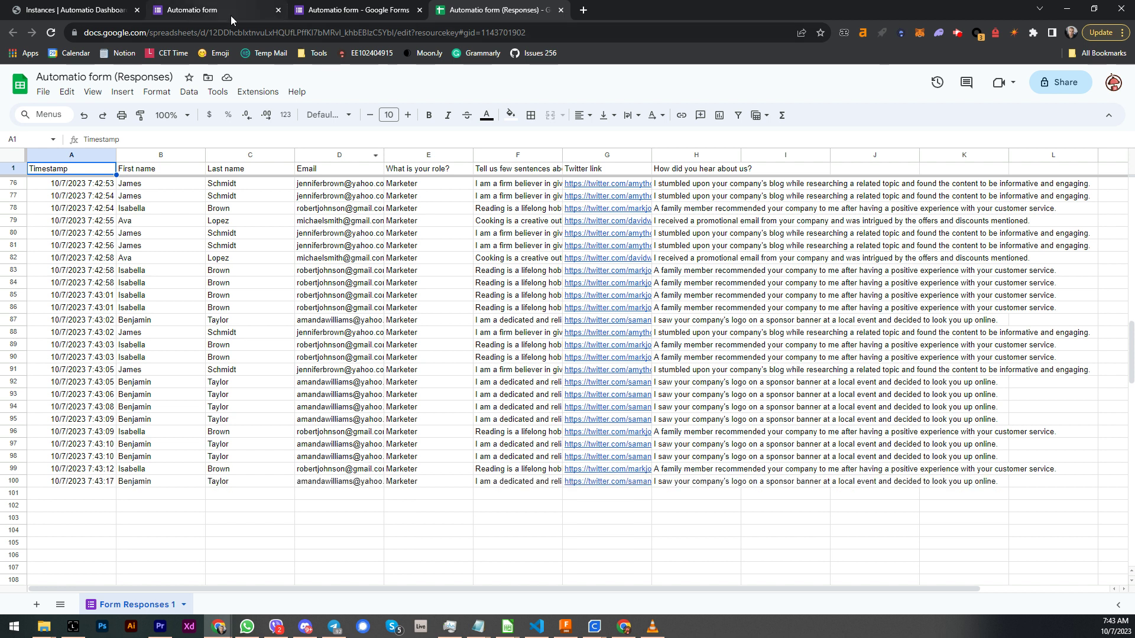
mouse_move(231, 16)
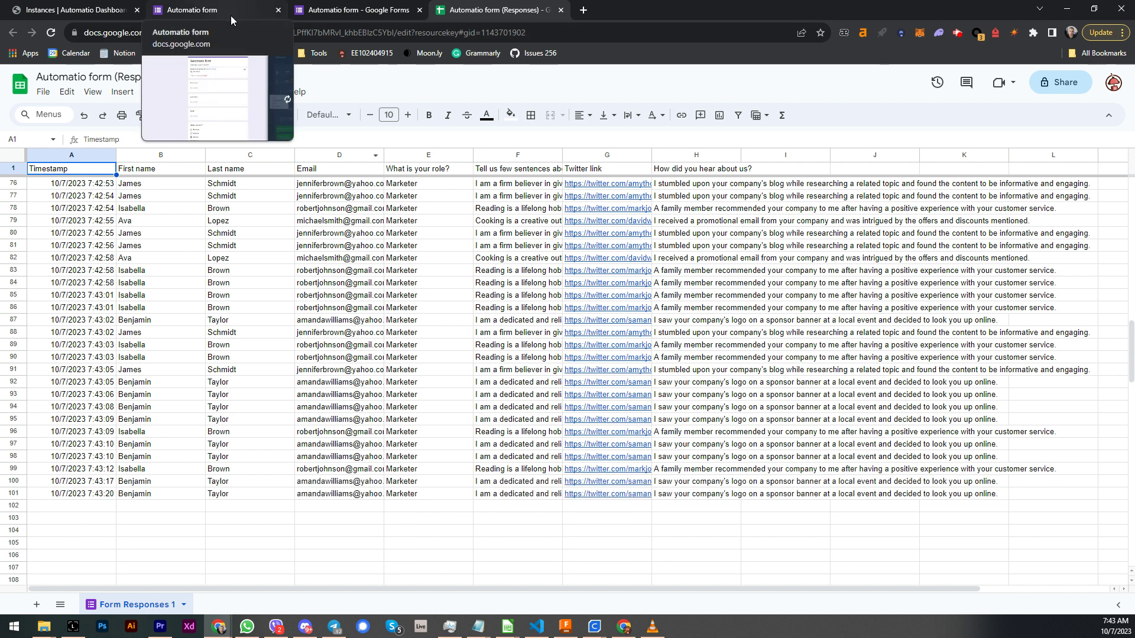